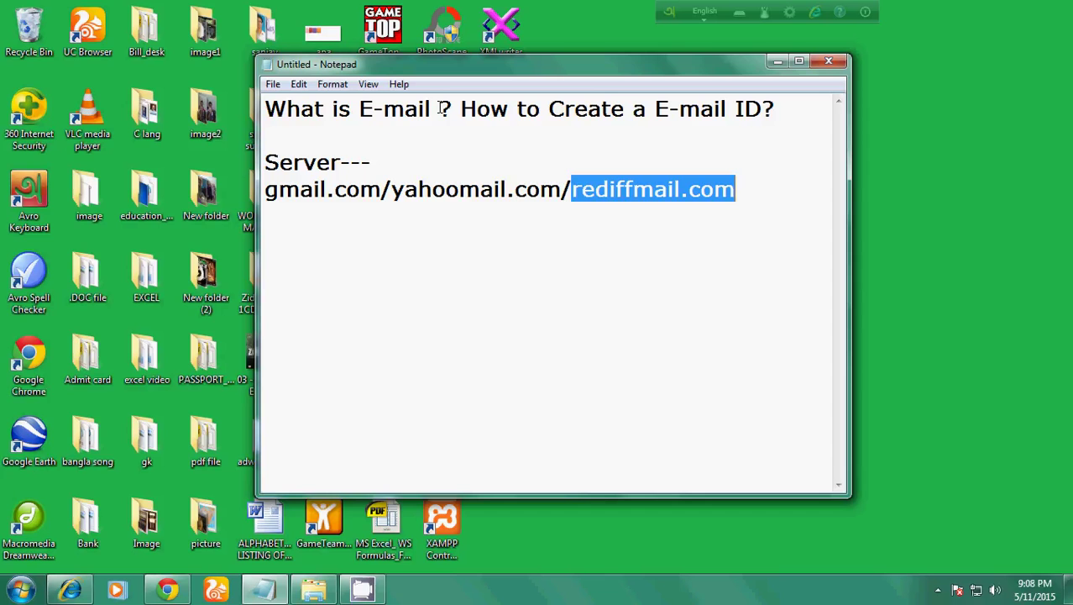
Highlight the mail-server list, rediffmail.com and the 'E-mail ID' title, then minimize Notepad.
drag(266, 189, 736, 208)
click(757, 198)
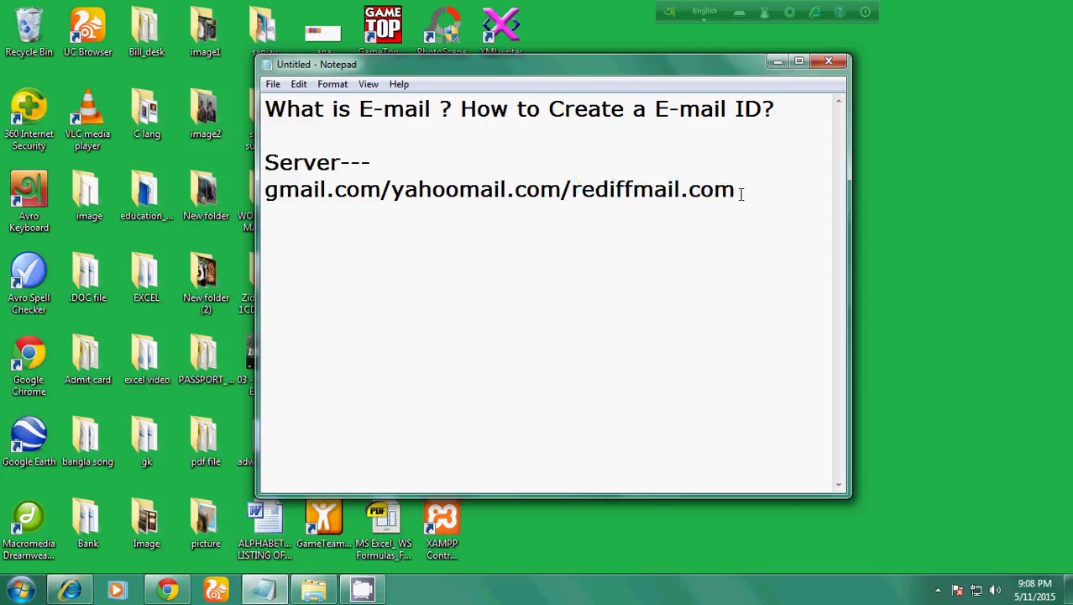
drag(741, 194, 573, 200)
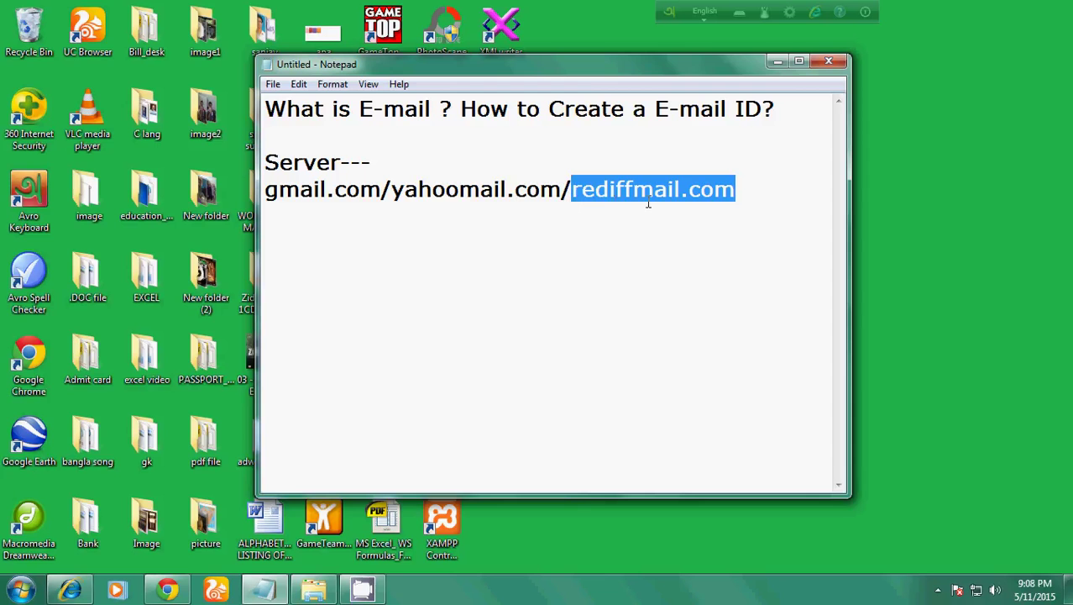
click(743, 194)
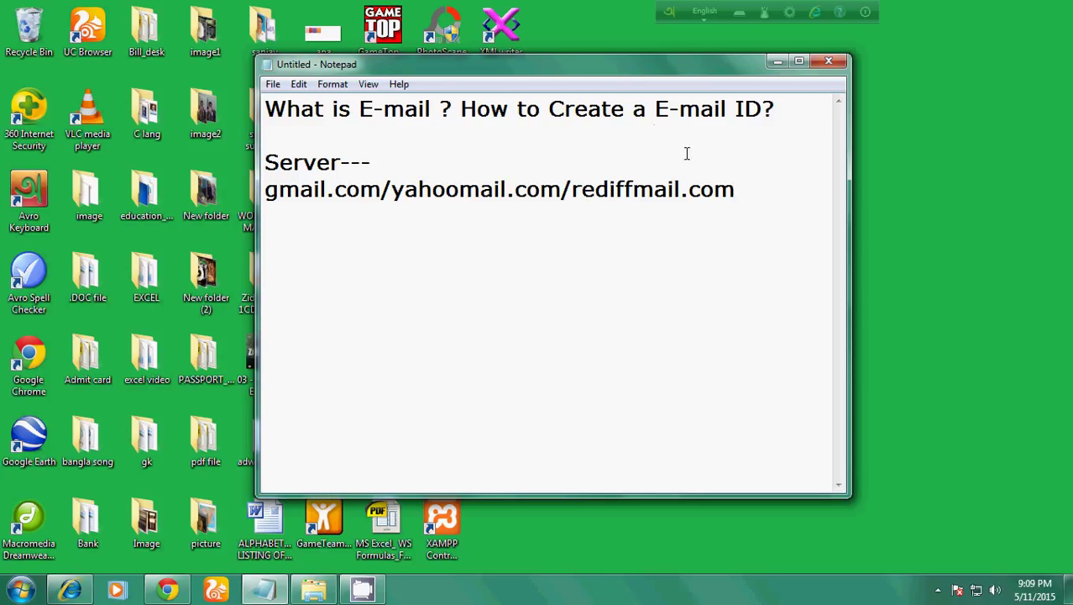
drag(656, 109, 761, 109)
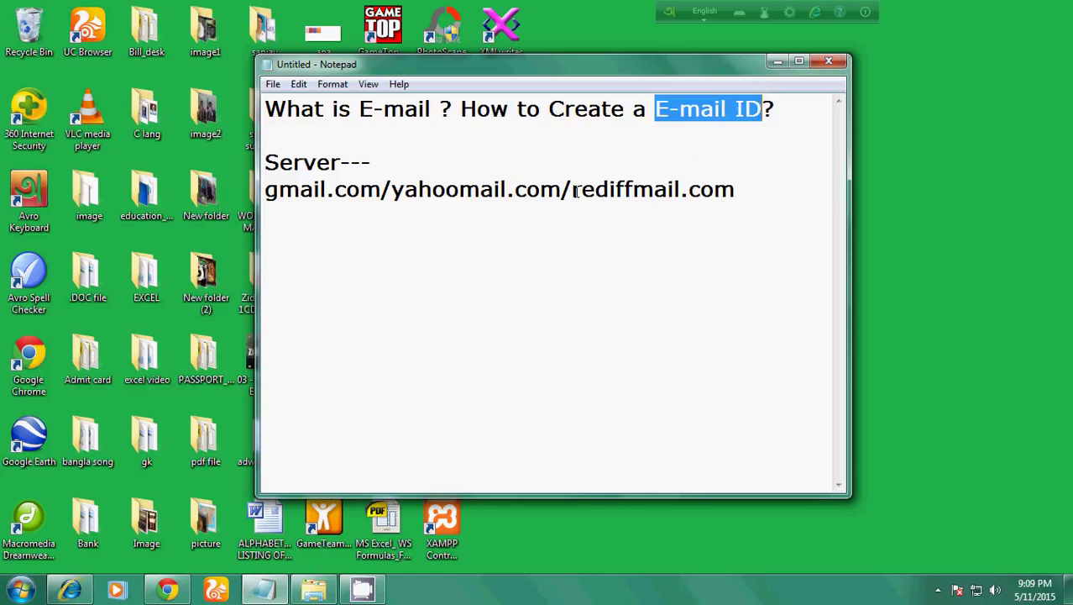
drag(573, 190, 737, 190)
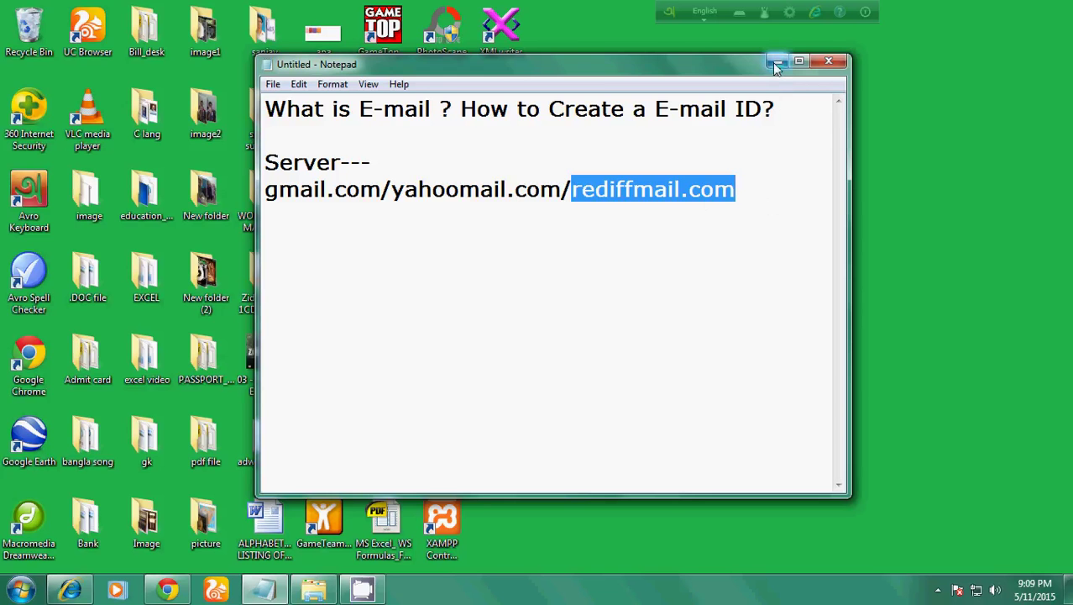
click(776, 61)
Return to rediff.com in Chrome and open the 'Create a Rediffmail account' form.
click(168, 589)
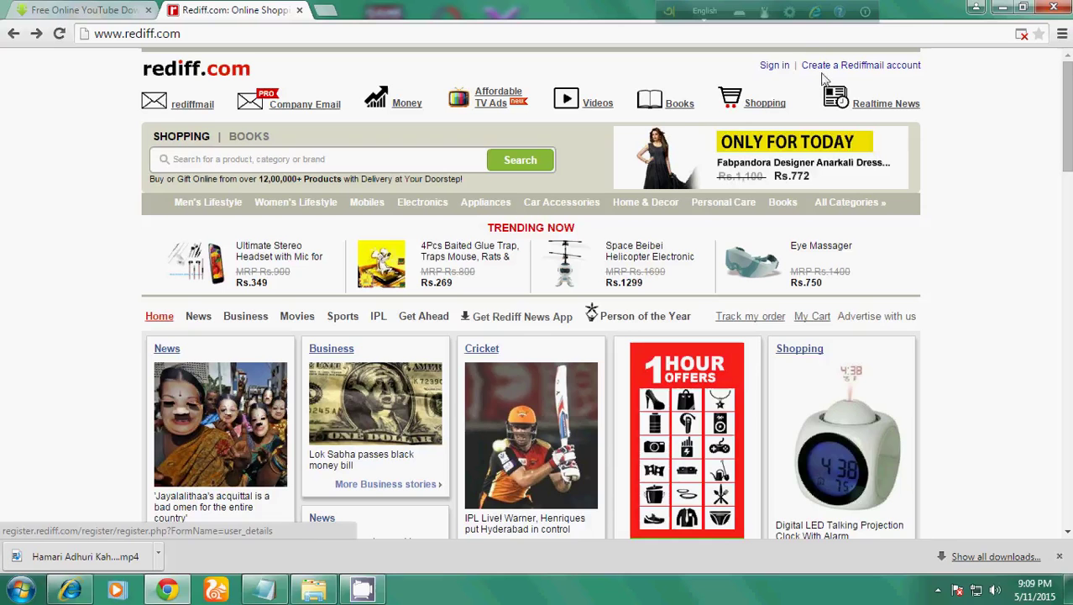
click(881, 67)
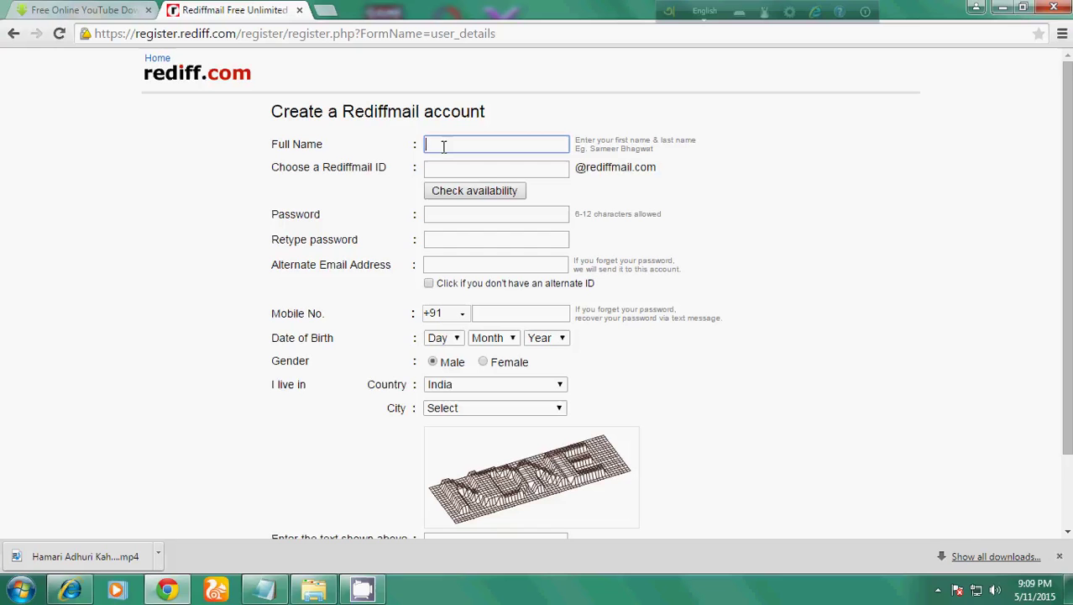
Enter the account holder's full name and the desired Rediffmail ID.
click(471, 169)
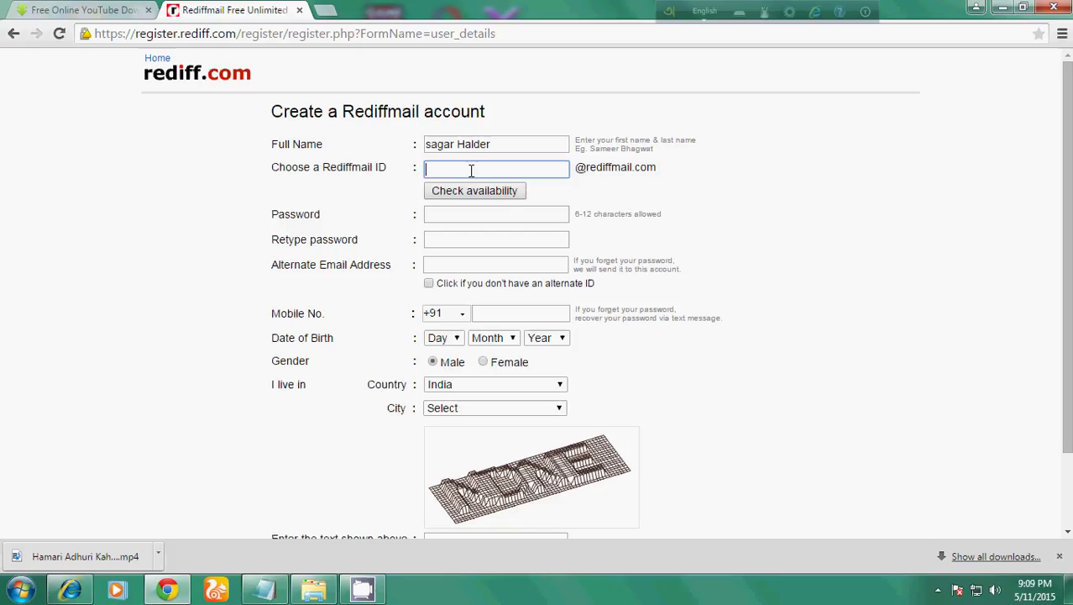
drag(426, 171, 496, 169)
drag(577, 168, 662, 169)
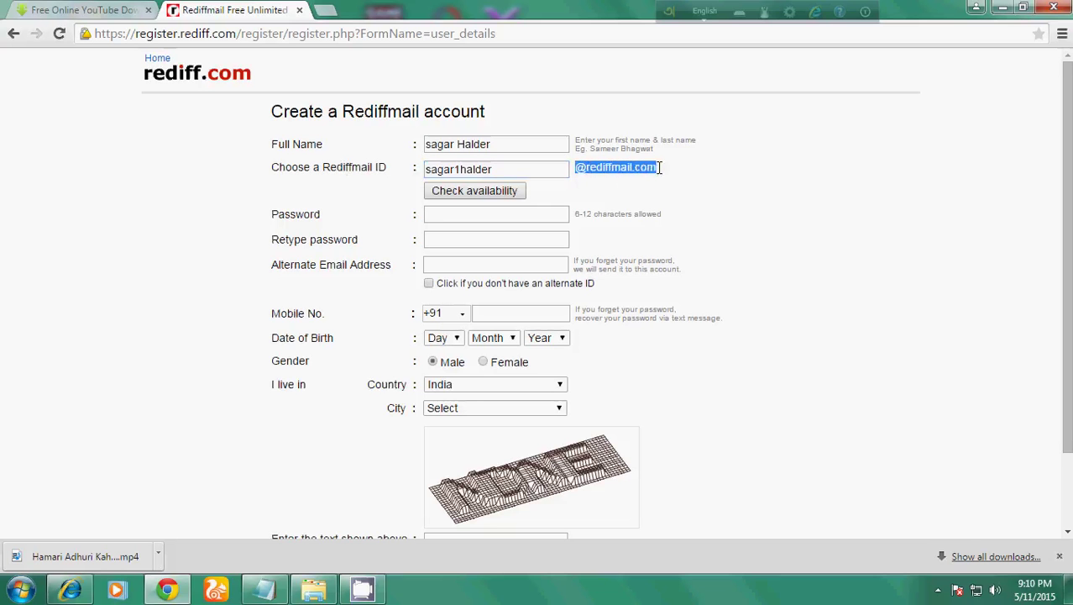
click(582, 178)
drag(588, 168, 581, 171)
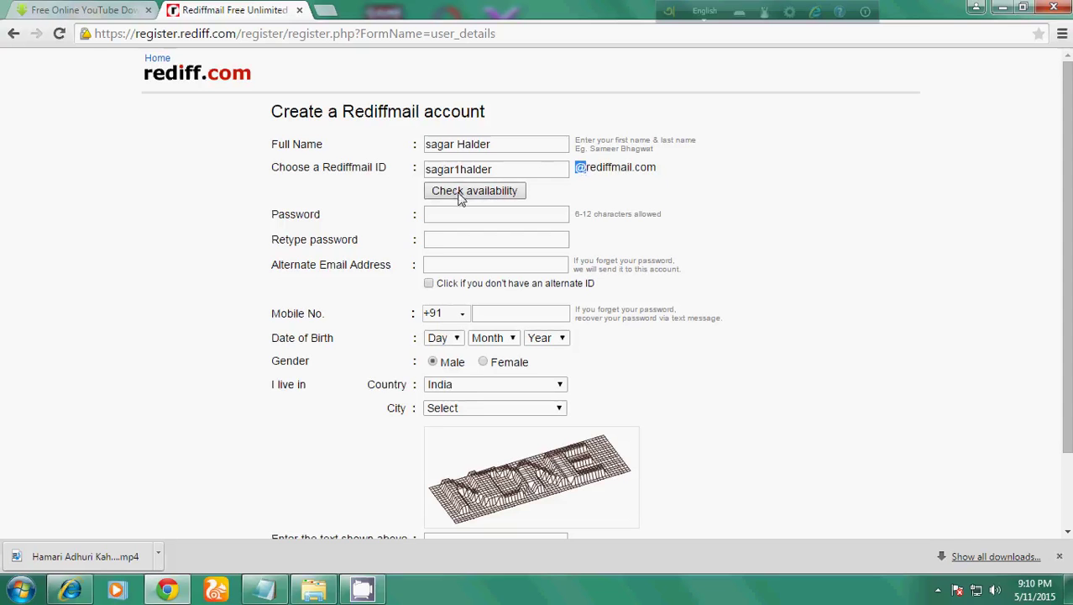
click(488, 169)
drag(488, 169, 425, 172)
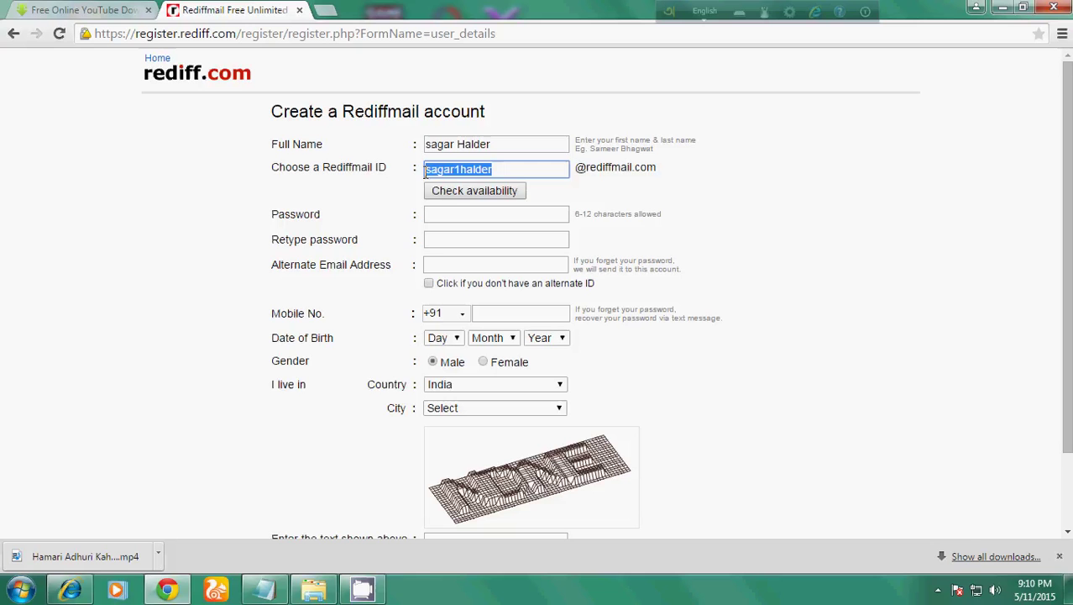
click(479, 193)
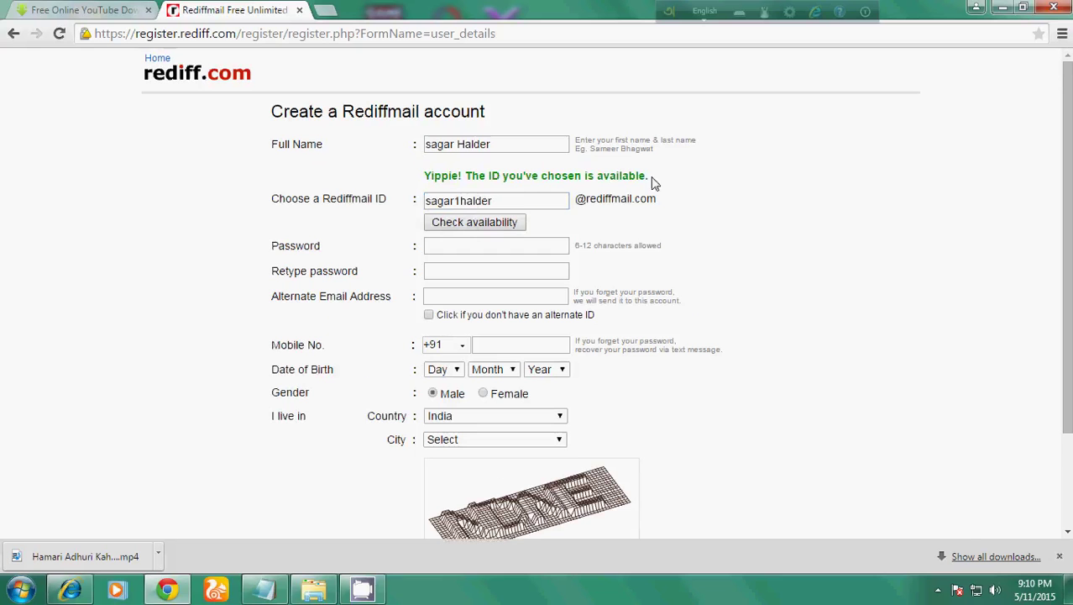
Type the password in both password fields and tick the no-alternate-ID checkbox.
click(469, 247)
text(****)
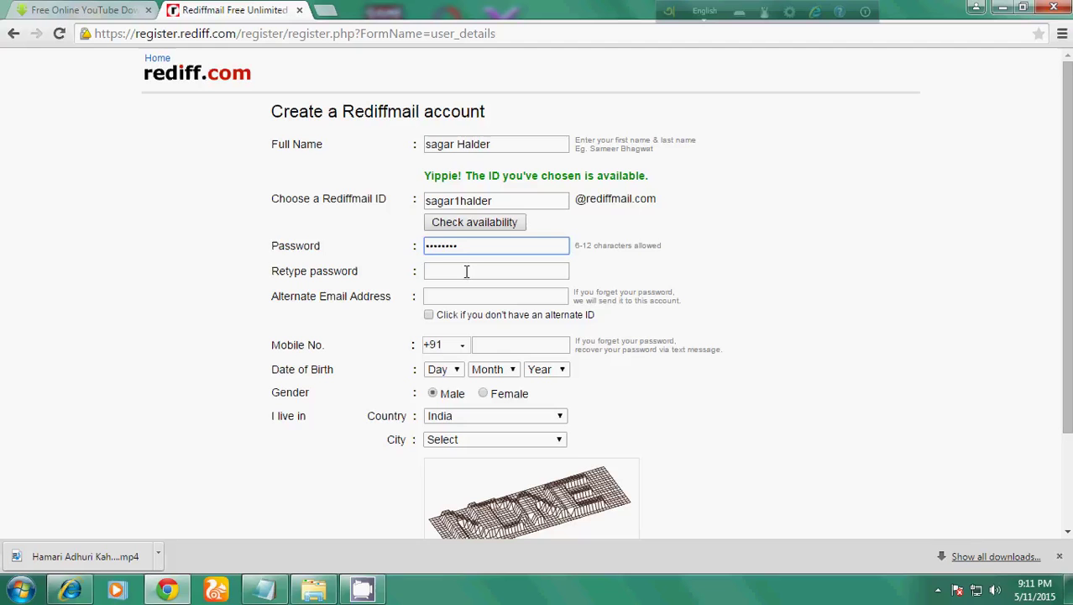
click(467, 270)
text(•)
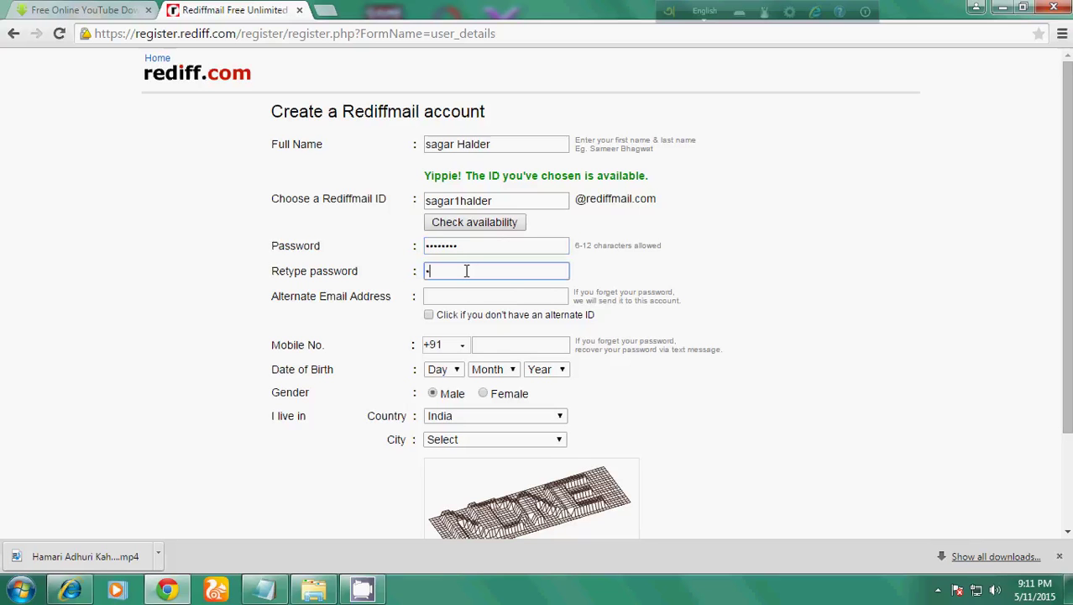
text(••••••)
click(429, 315)
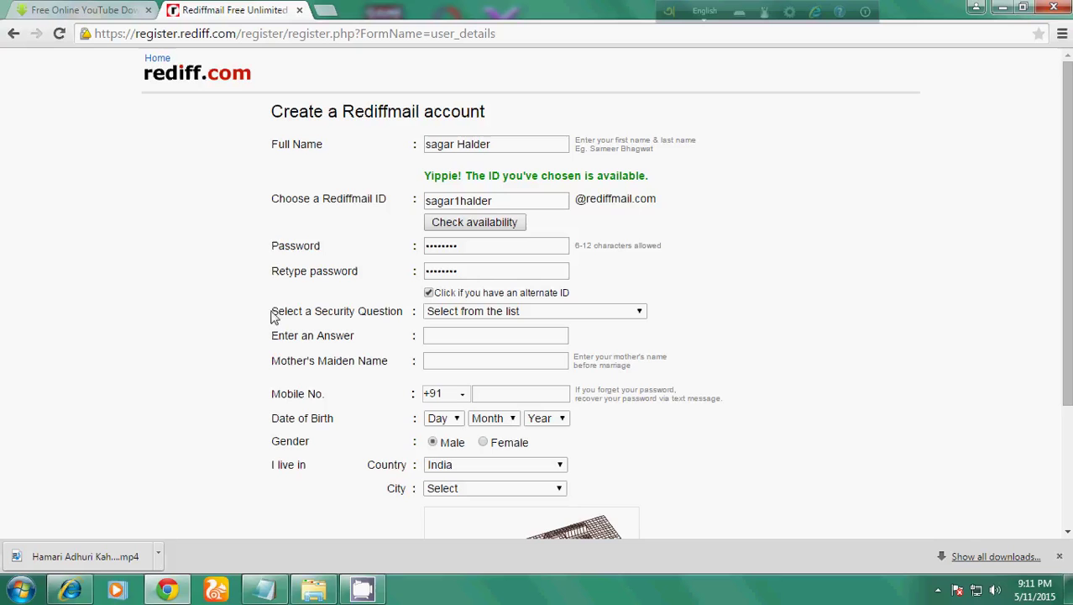
Choose 'What is your favourite food?' as the security question and type its answer.
click(642, 314)
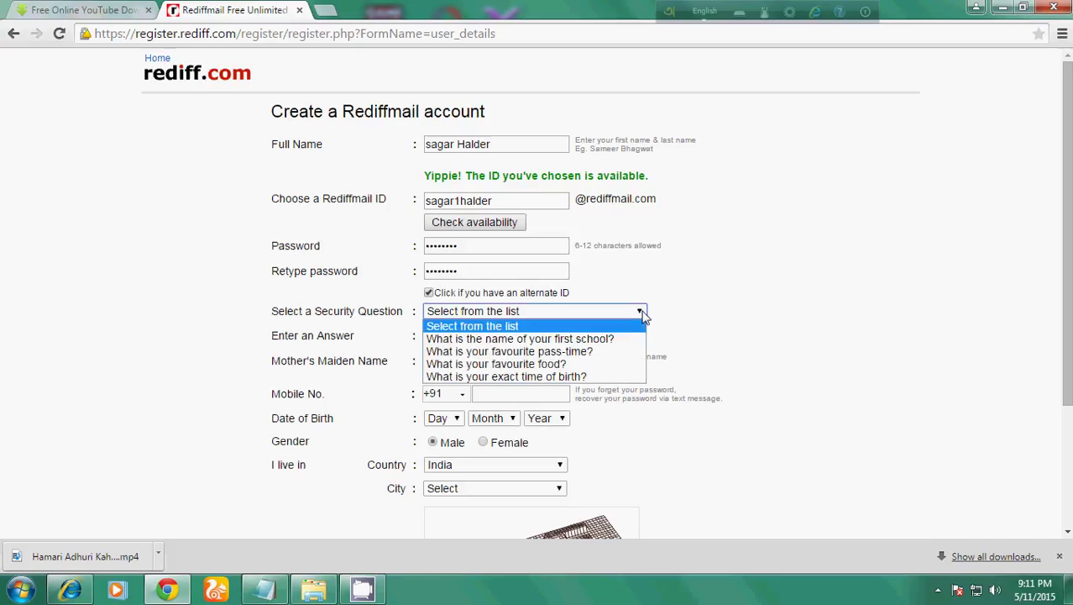
click(606, 364)
click(530, 336)
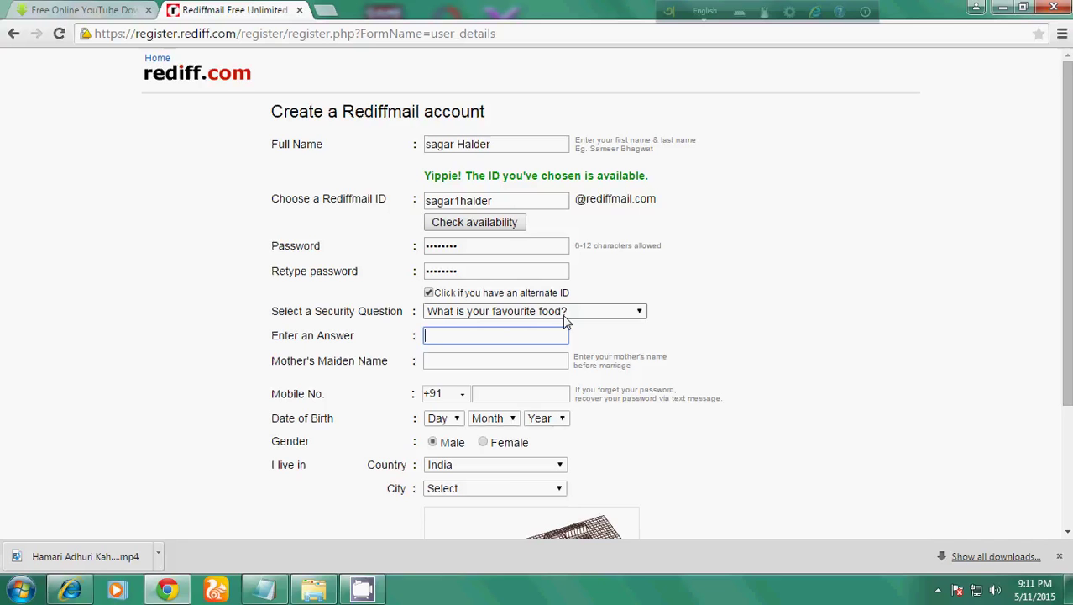
text(•••••)
key(BackSpace)
key(BackSpace)
key(BackSpace)
text(••••••)
Fill in the mother's maiden name, fixing its first letter, and the mobile number.
click(454, 360)
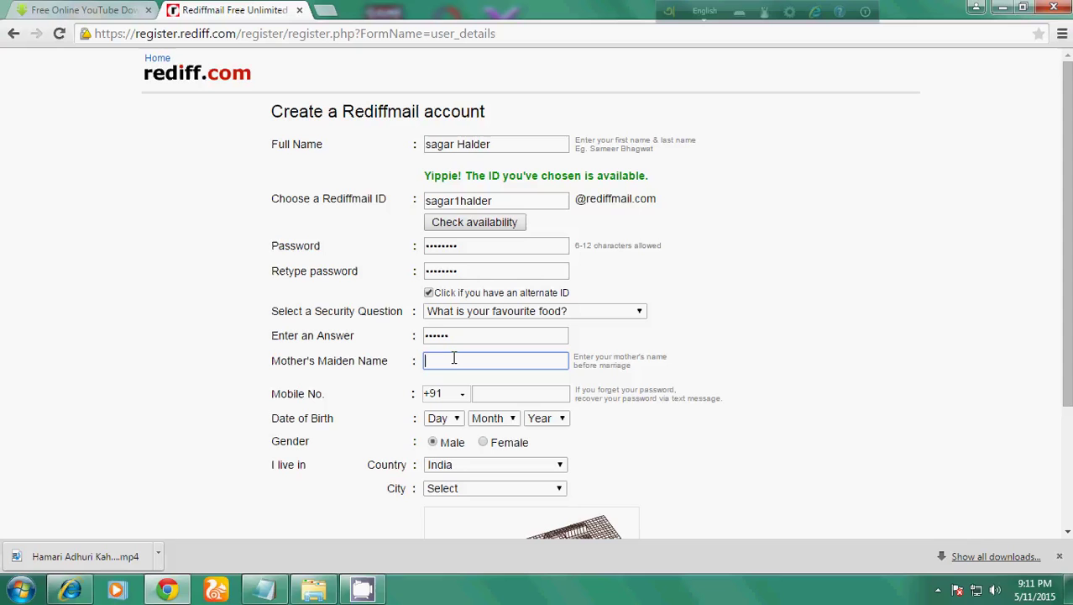
click(431, 362)
key(BackSpace)
text(k)
click(508, 395)
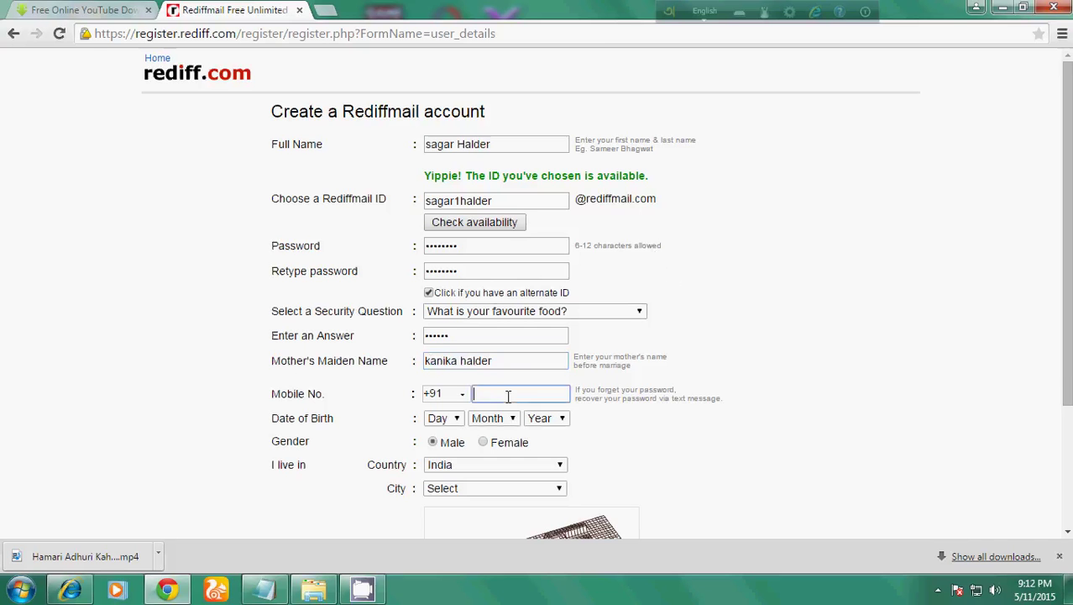
Pick 11, JAN and 1988 in the birth-date dropdowns and Kolkata in the City list.
click(454, 417)
click(437, 303)
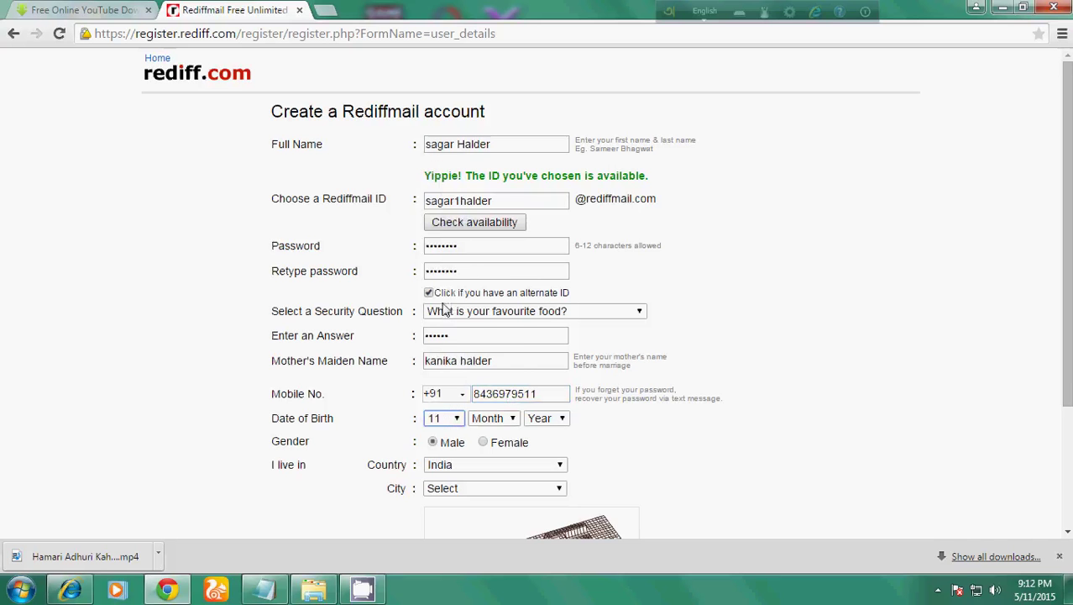
click(502, 419)
click(482, 265)
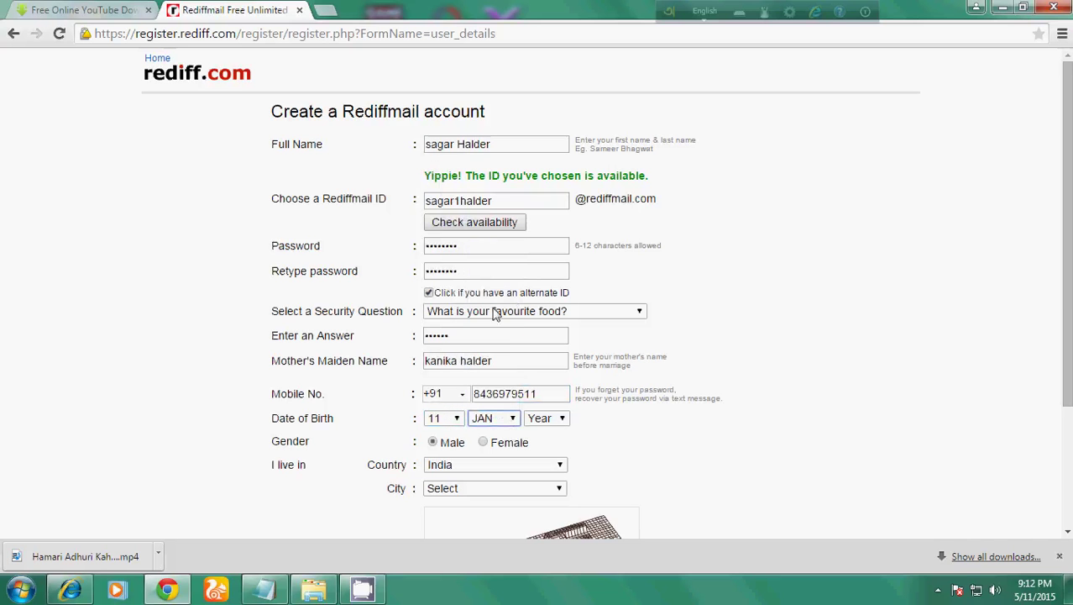
click(563, 417)
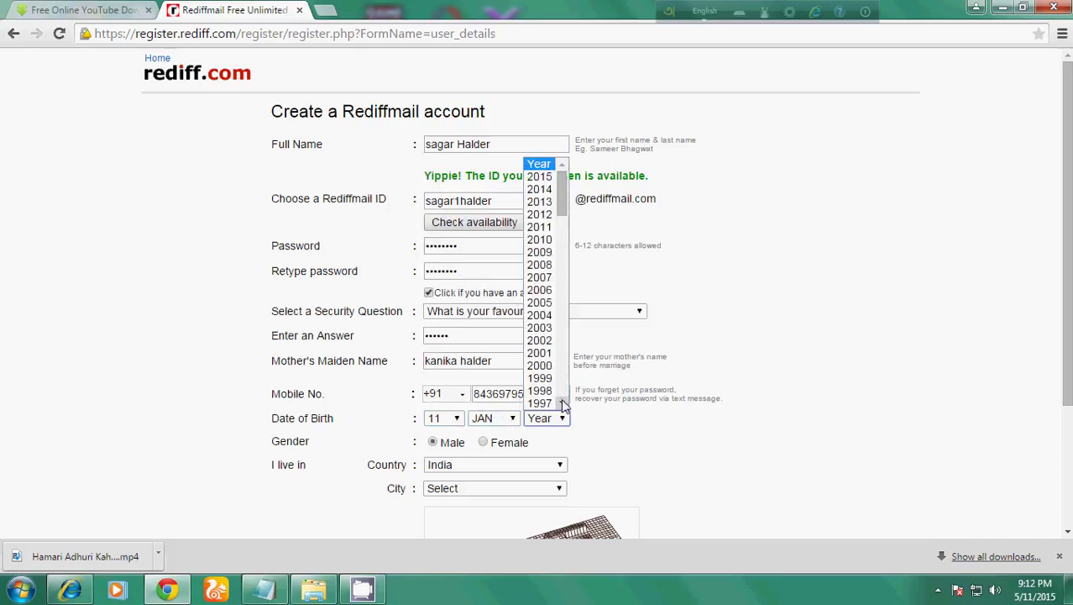
scroll(560, 398, down, 5)
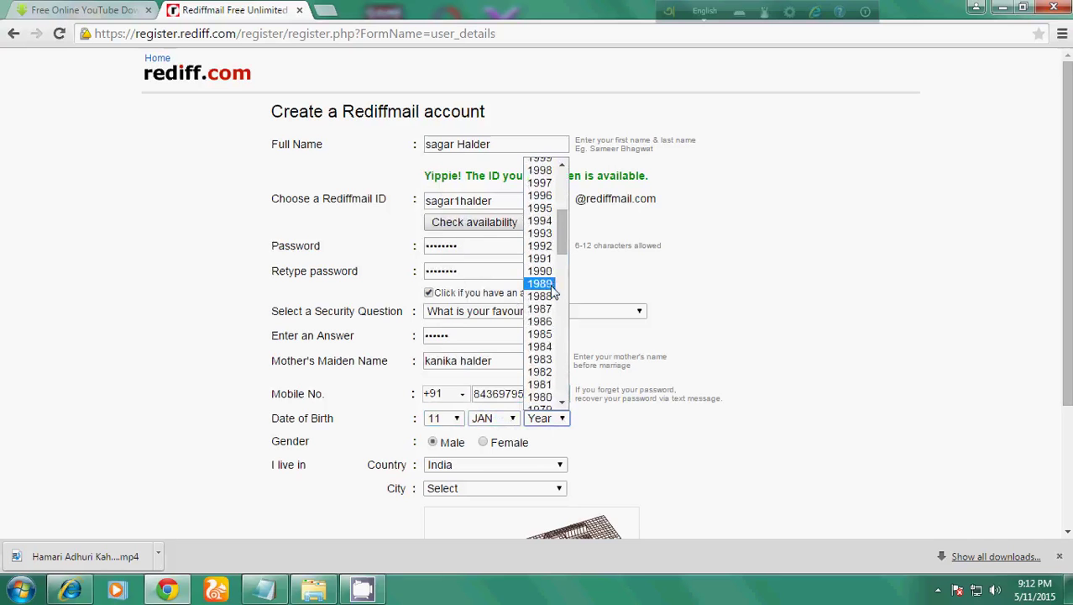
click(550, 297)
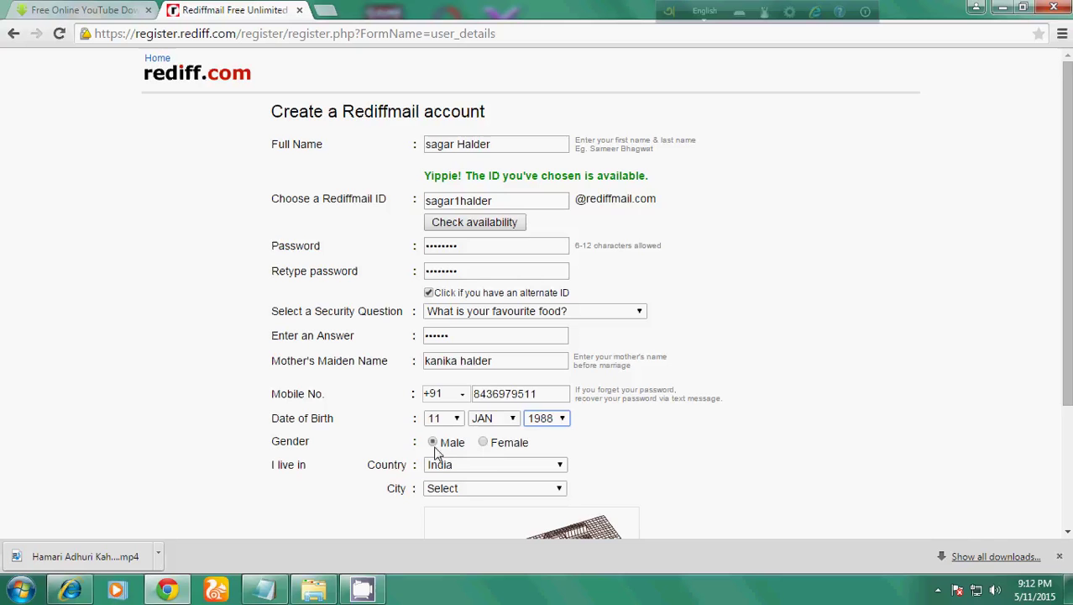
click(480, 491)
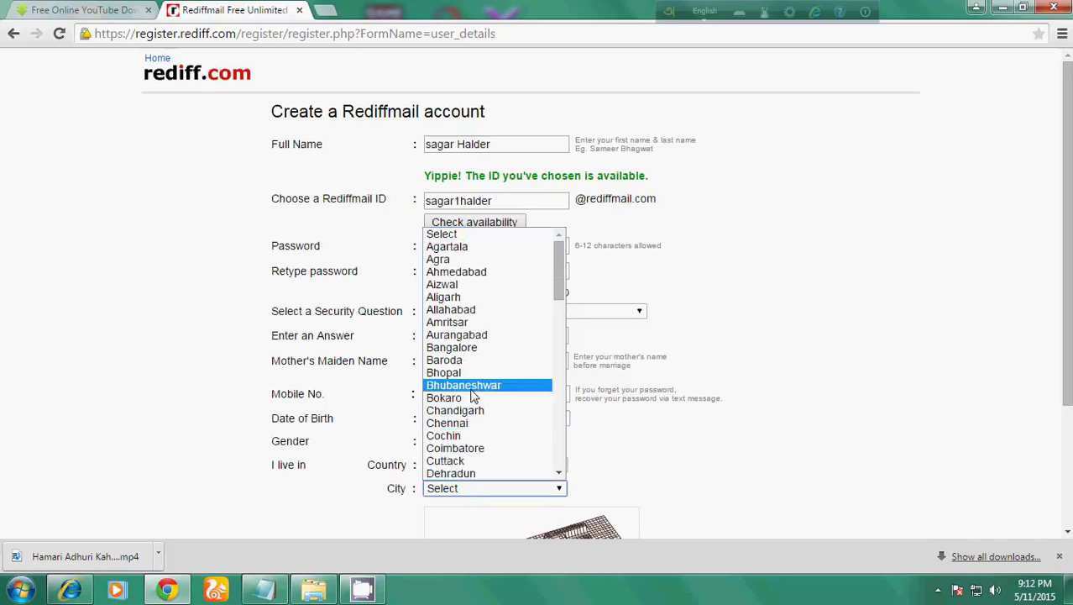
scroll(467, 399, down, 8)
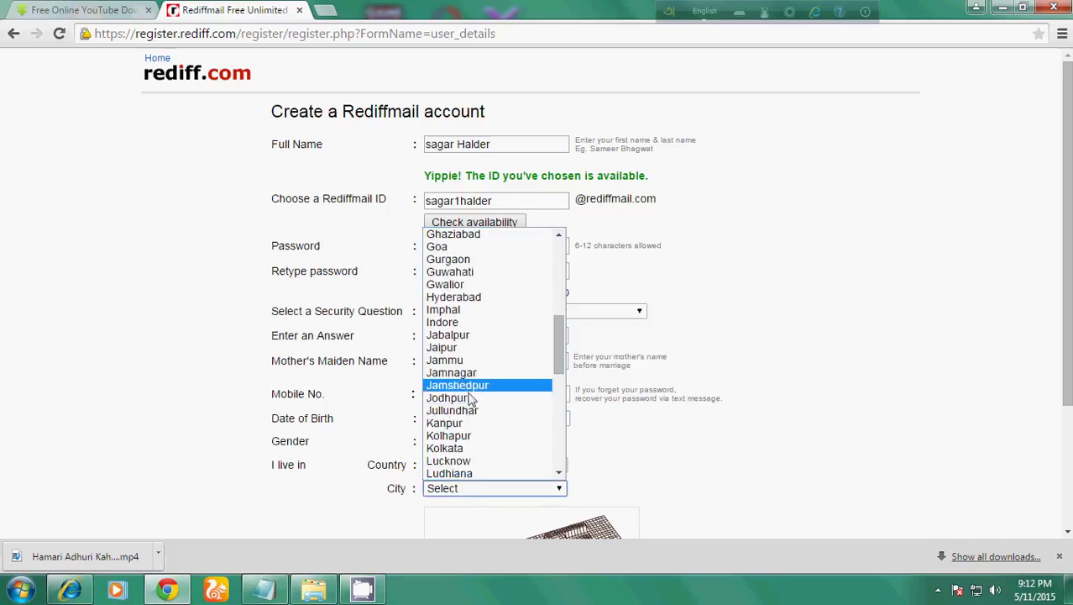
click(460, 449)
scroll(610, 426, down, 3)
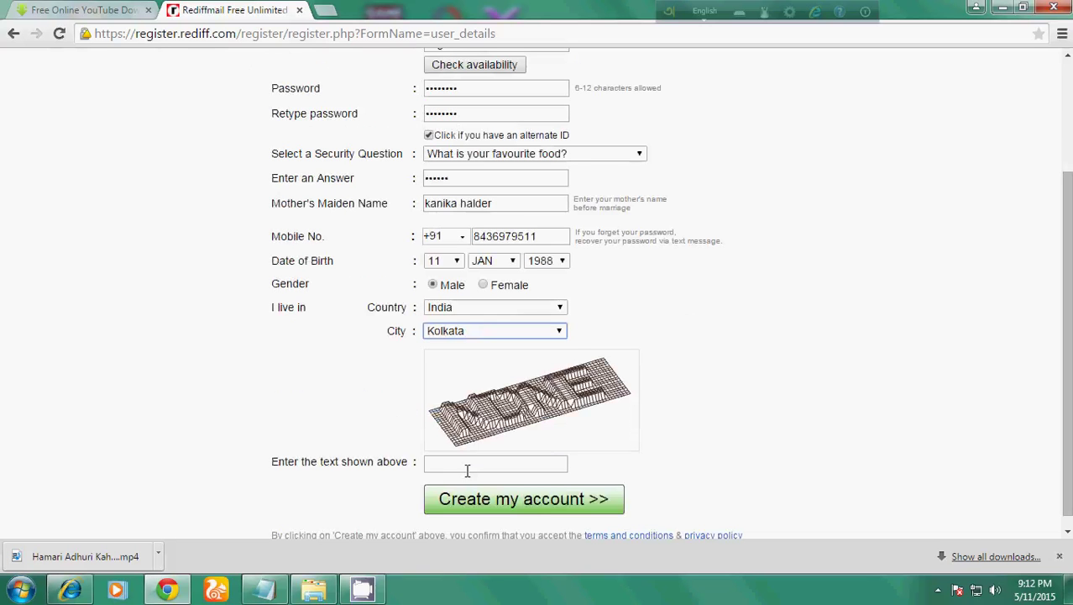
Type the captcha verification text into the box below the image.
click(466, 469)
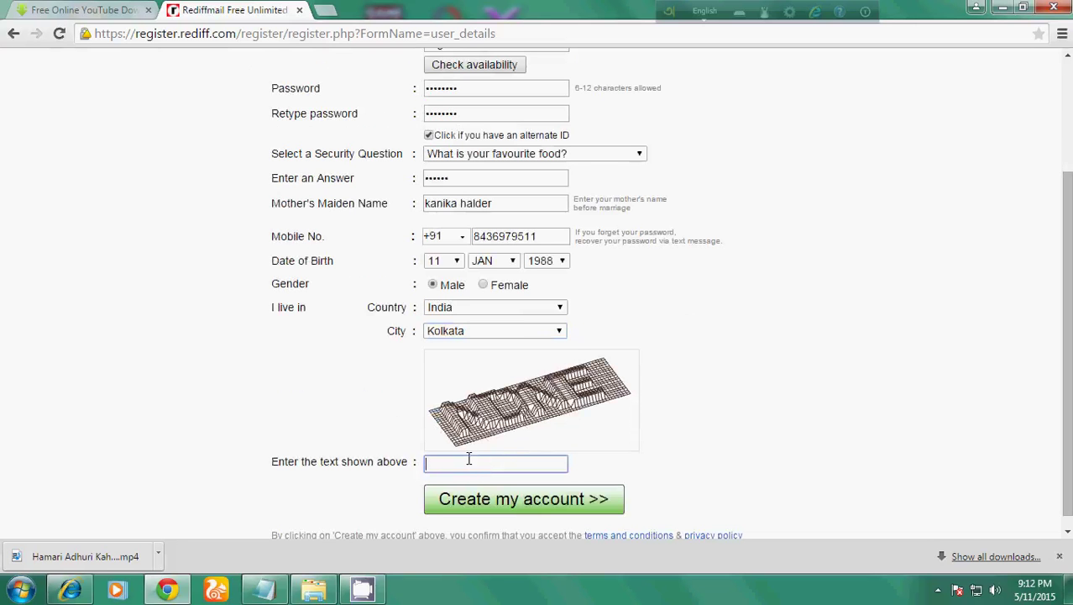
text(NDNE)
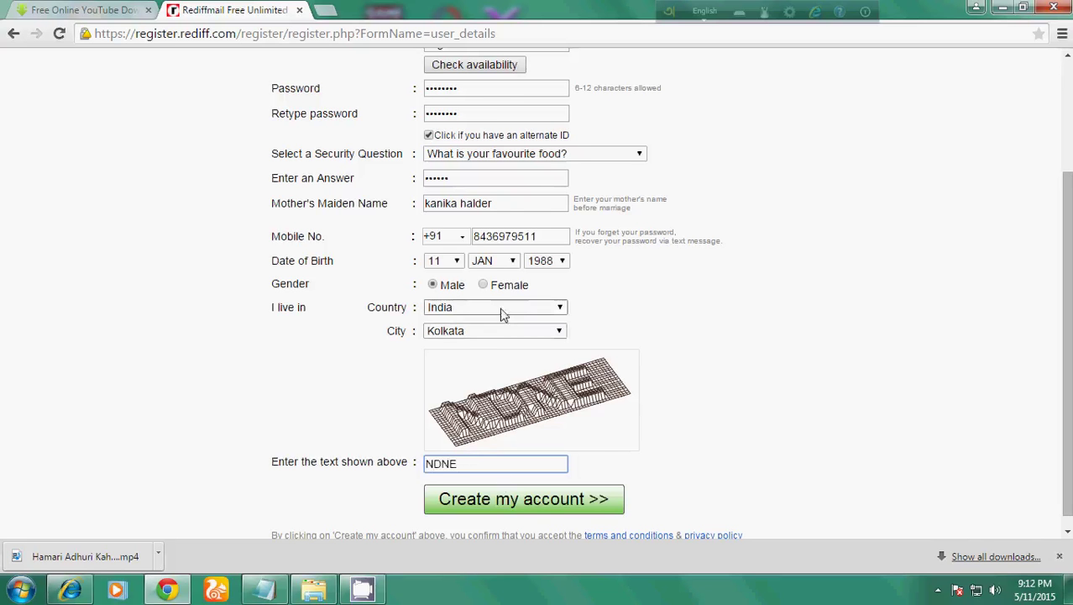
Submit the registration form and dismiss the 'Passwords typed do not match' alert.
scroll(503, 314, up, 2)
scroll(580, 164, down, 2)
click(522, 502)
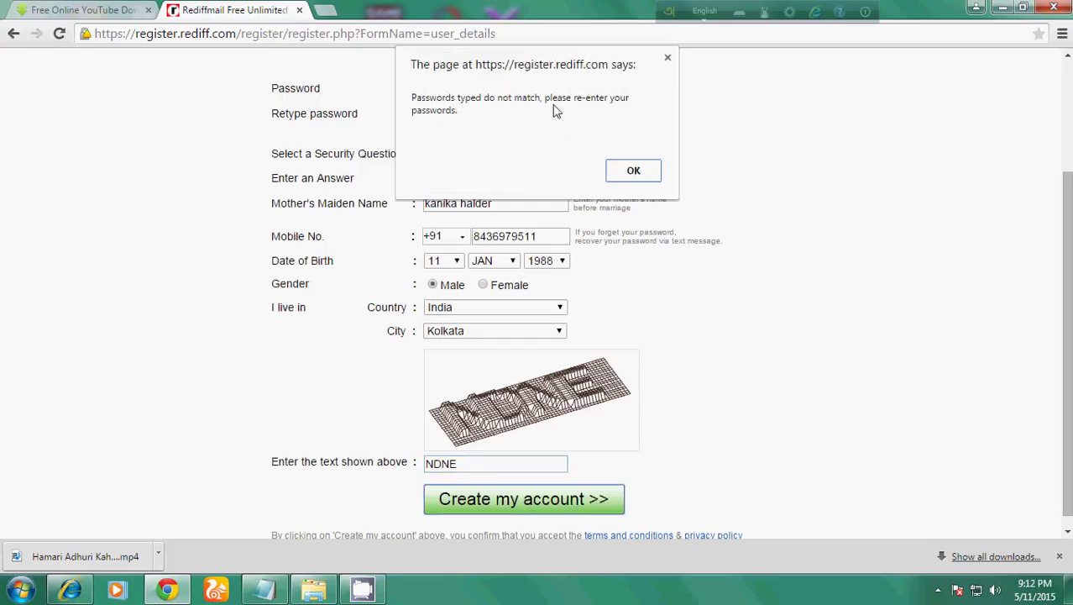
click(640, 172)
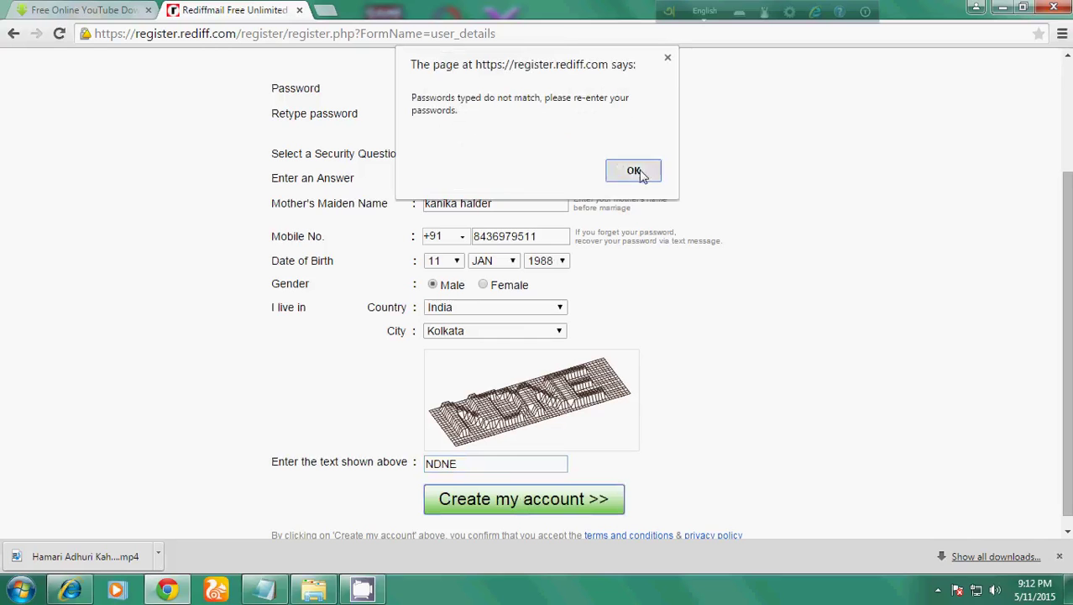
Replace the password in both password fields and resubmit with 'Create my account >>'.
scroll(344, 191, up, 1)
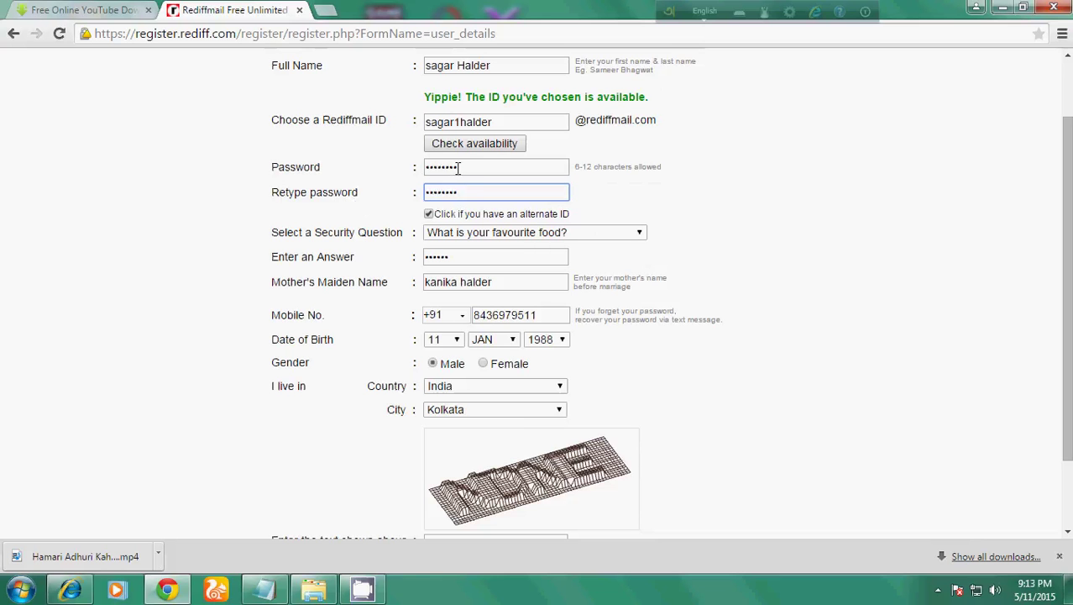
drag(458, 167, 413, 167)
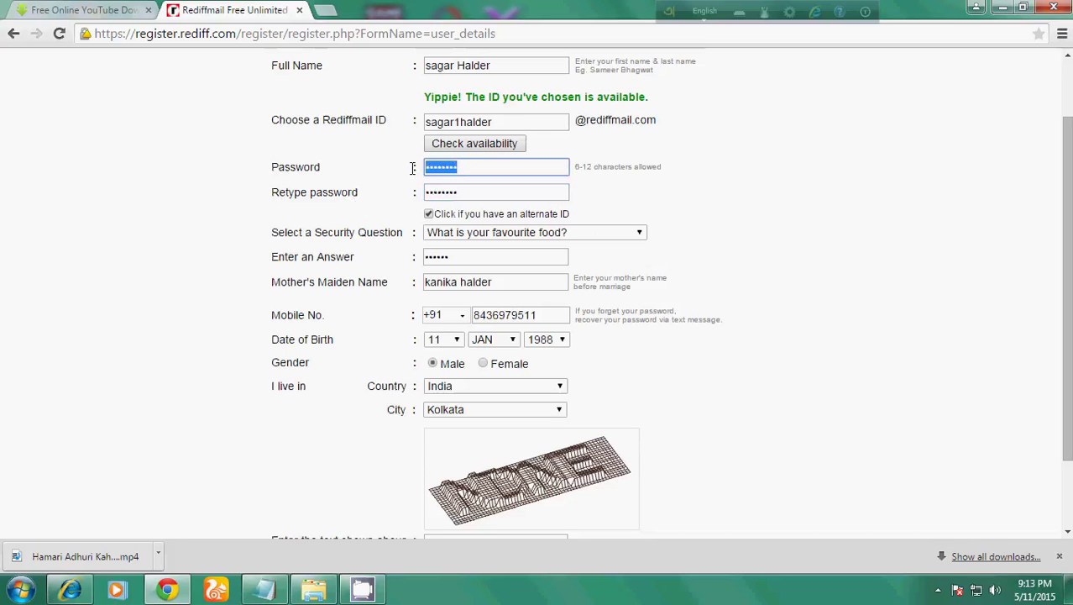
text(s)
text(•••••••)
drag(465, 190, 405, 190)
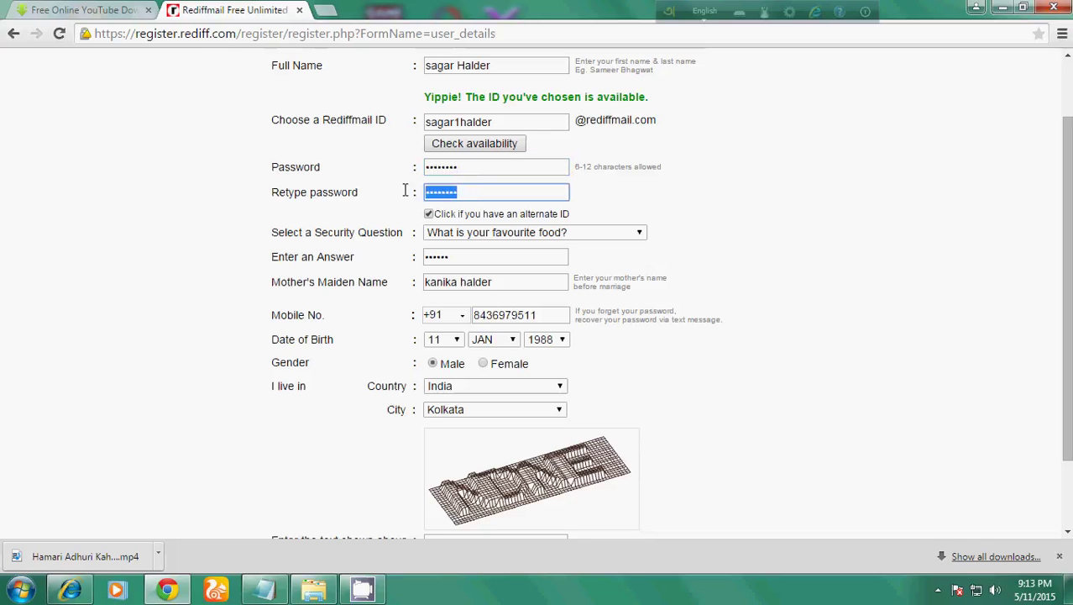
text(s)
text(•••••••)
scroll(569, 222, down, 1)
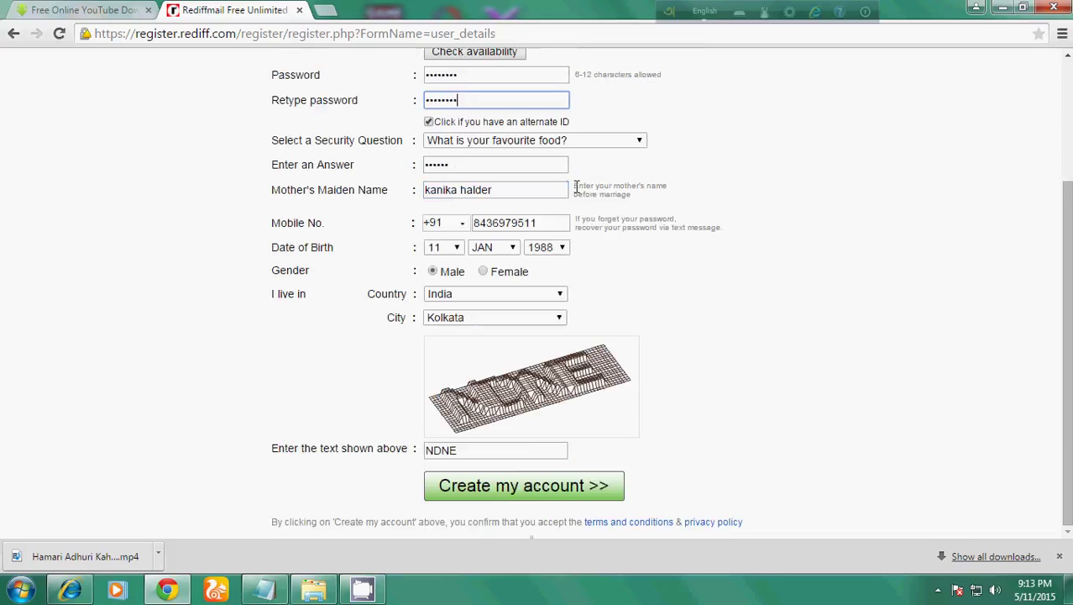
click(514, 487)
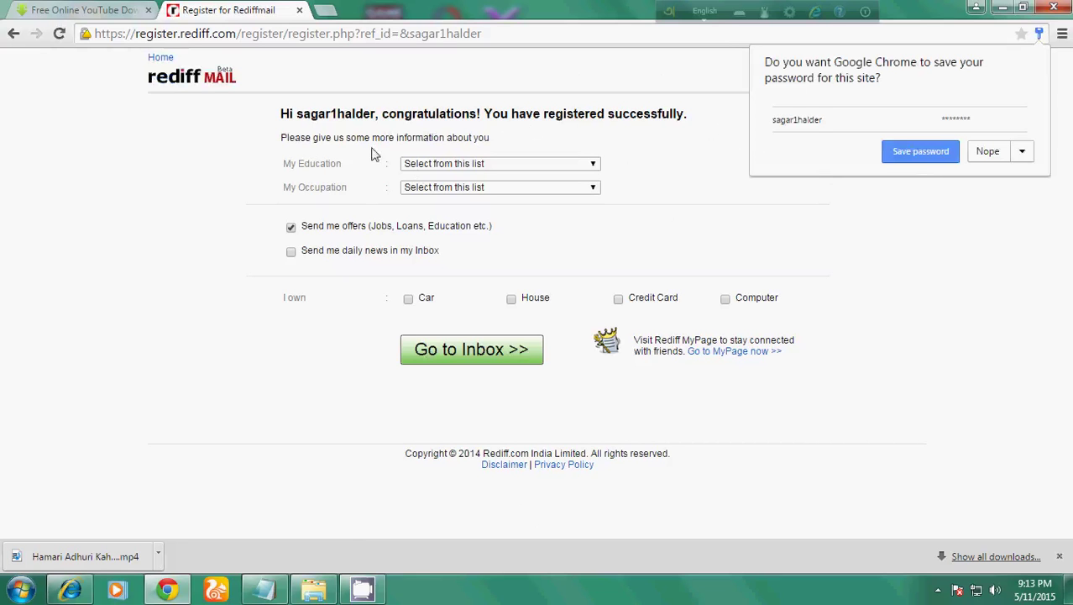
Decline saving the password, choose Some College but not Graduate and Not working/Retired, then go to the inbox.
click(983, 156)
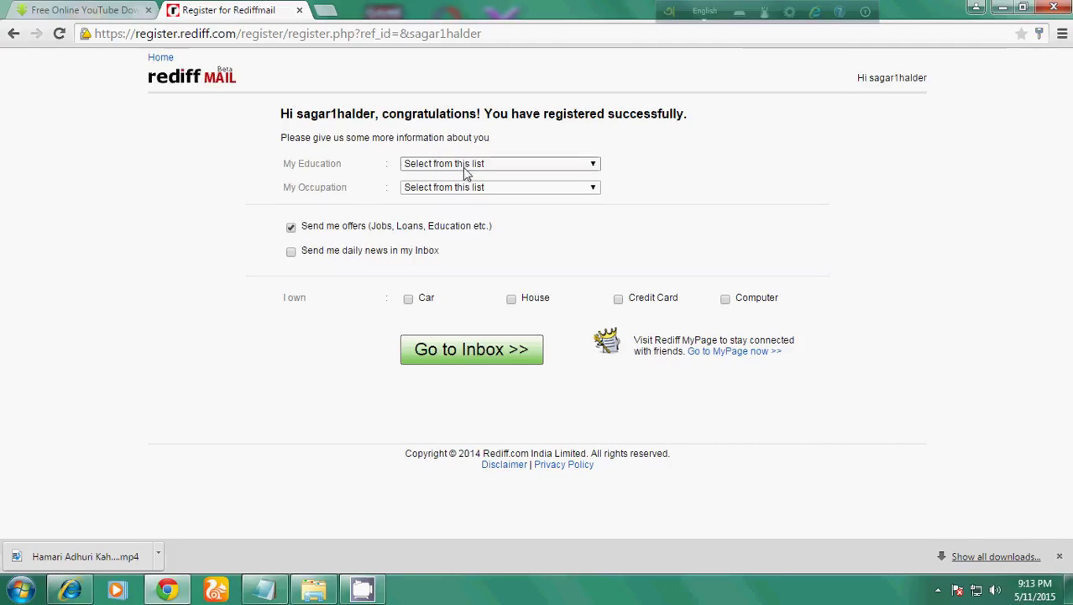
click(595, 165)
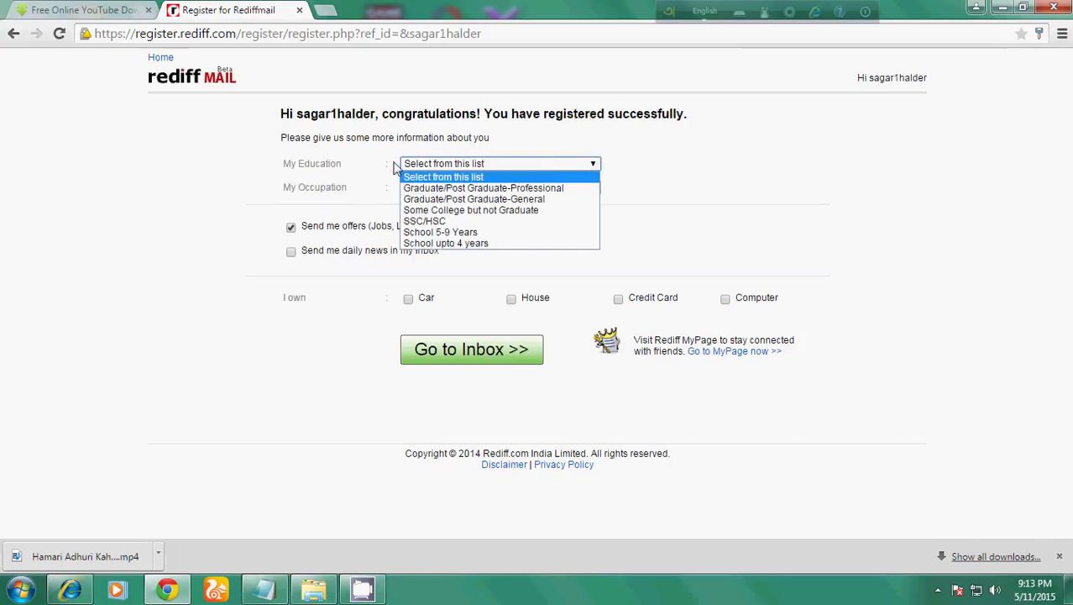
click(460, 211)
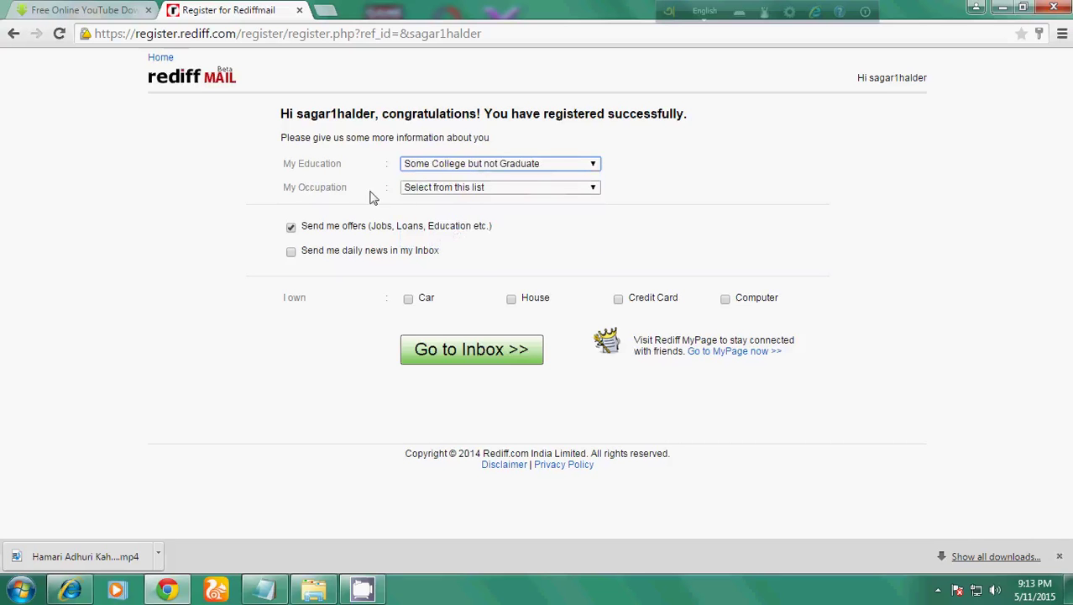
click(595, 188)
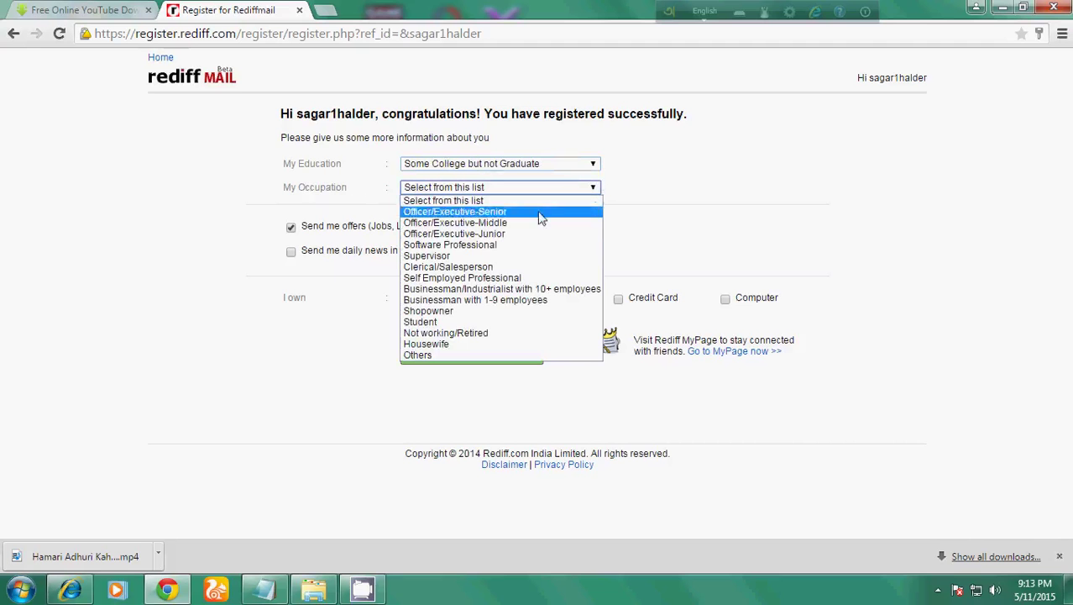
click(502, 333)
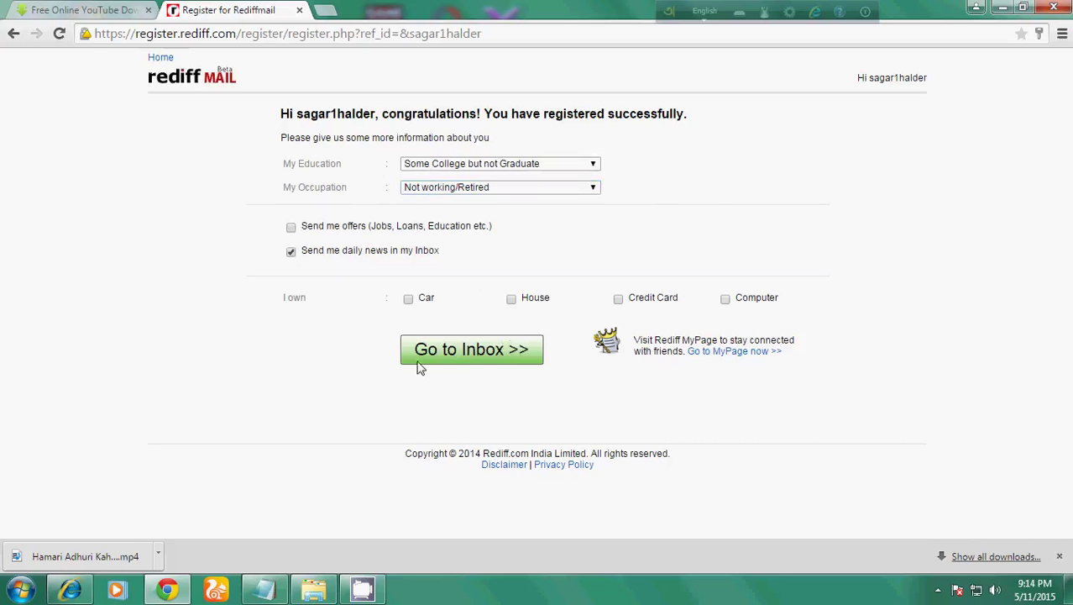
click(482, 353)
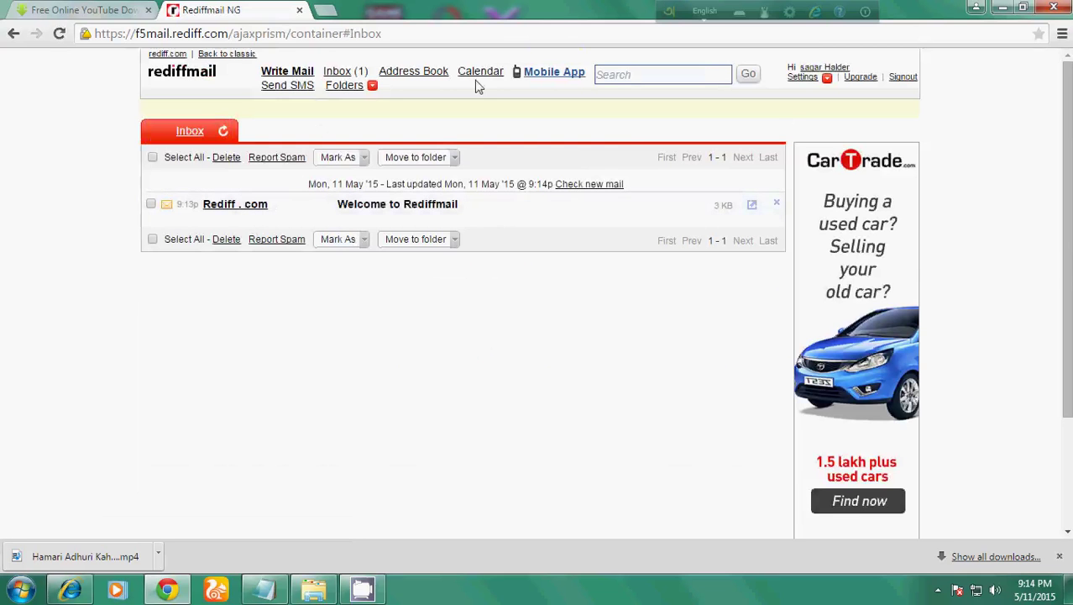
Sign out of the mailbox and return to the Rediffmail login page via rediff.com.
click(903, 78)
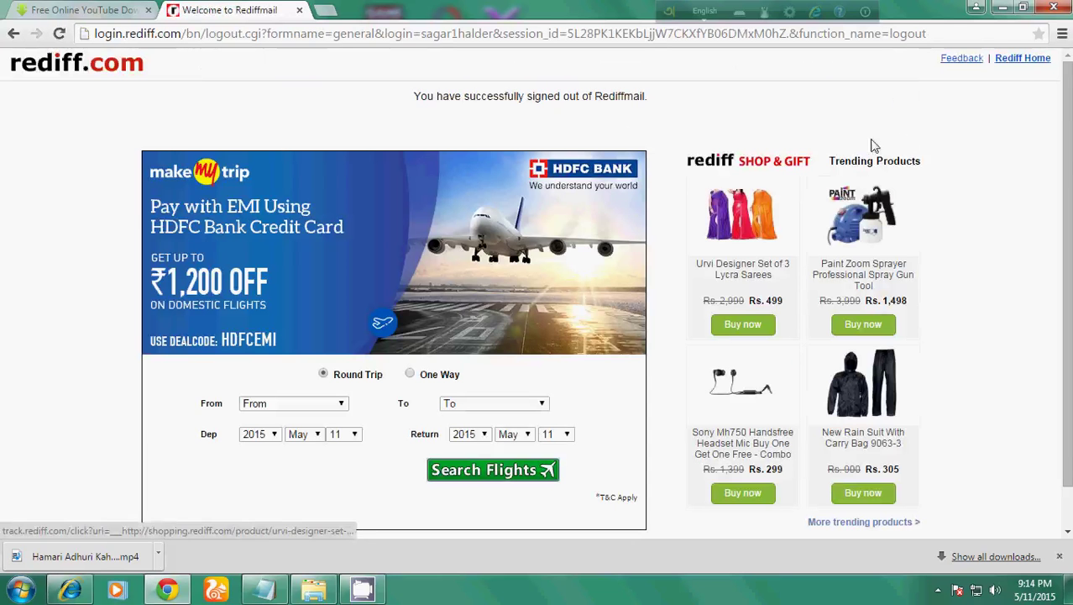
click(1030, 60)
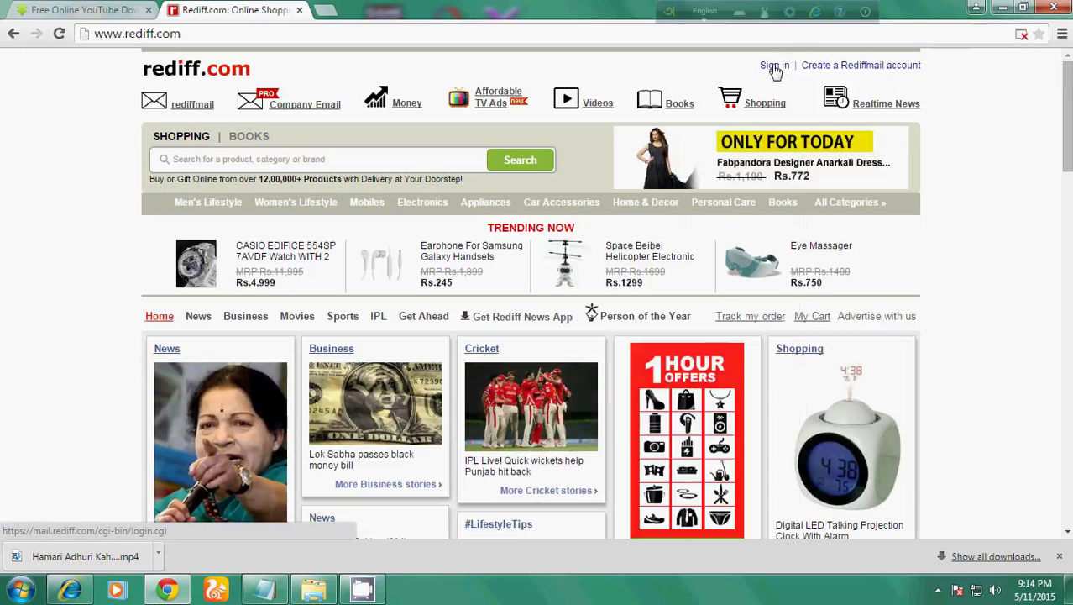
click(775, 67)
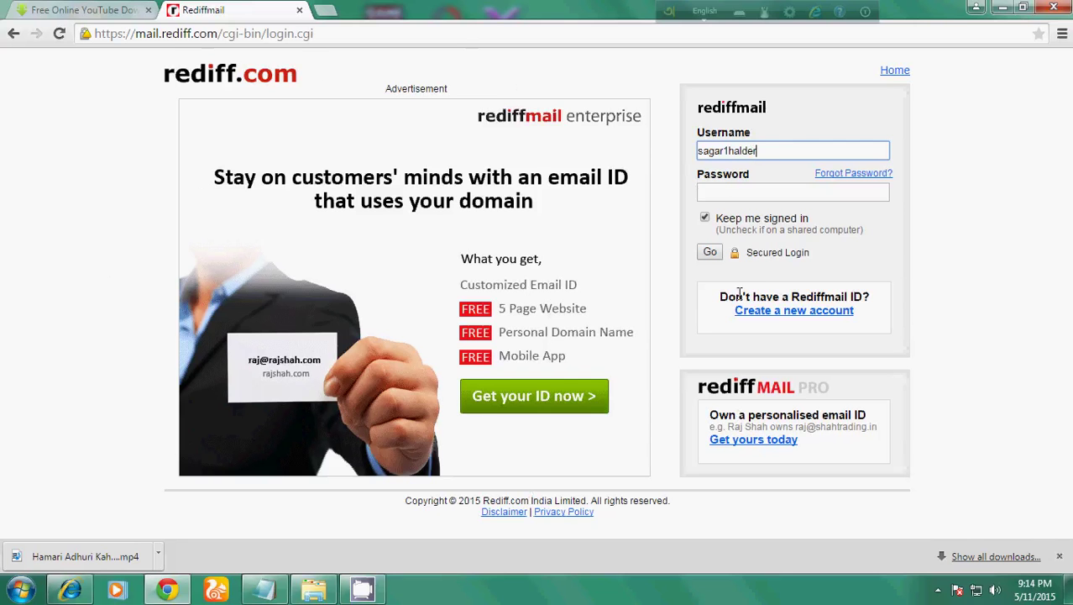
Log in with the new account's password, without Keep me signed in or saving the password.
click(722, 190)
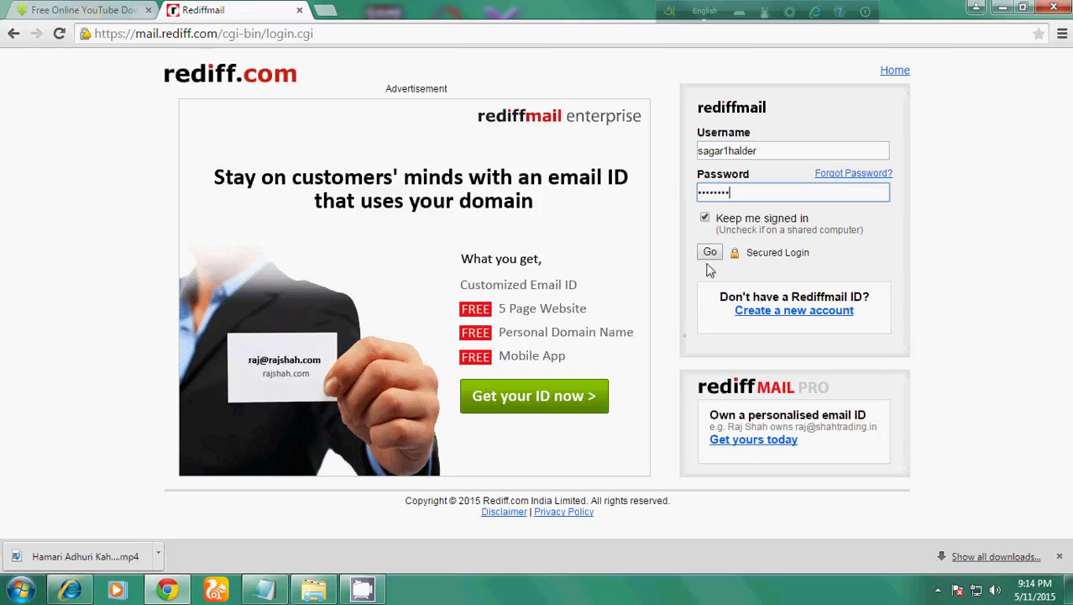
click(705, 218)
click(710, 253)
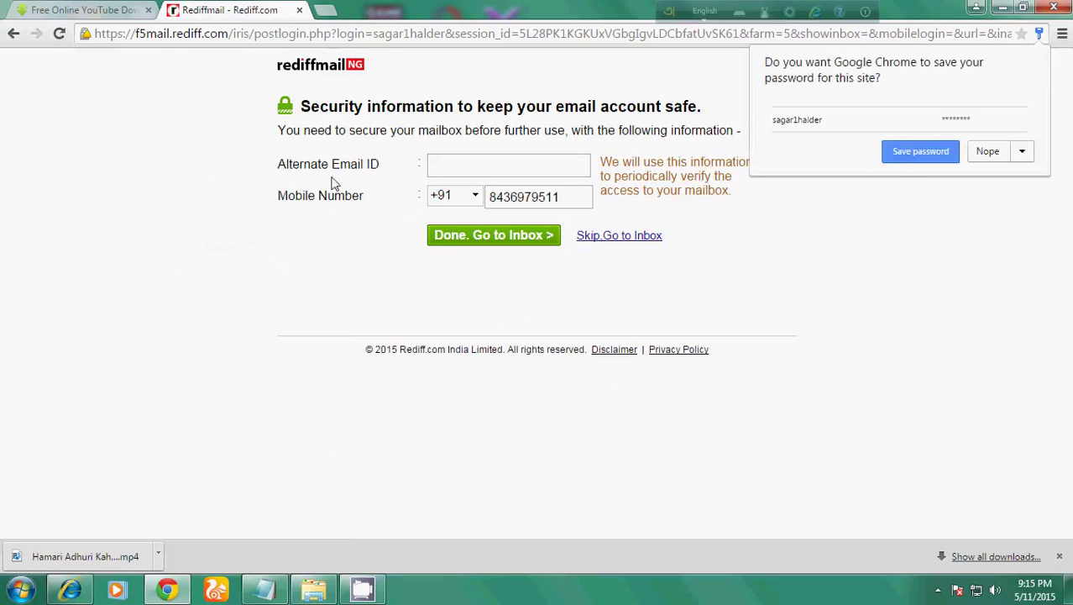
click(990, 152)
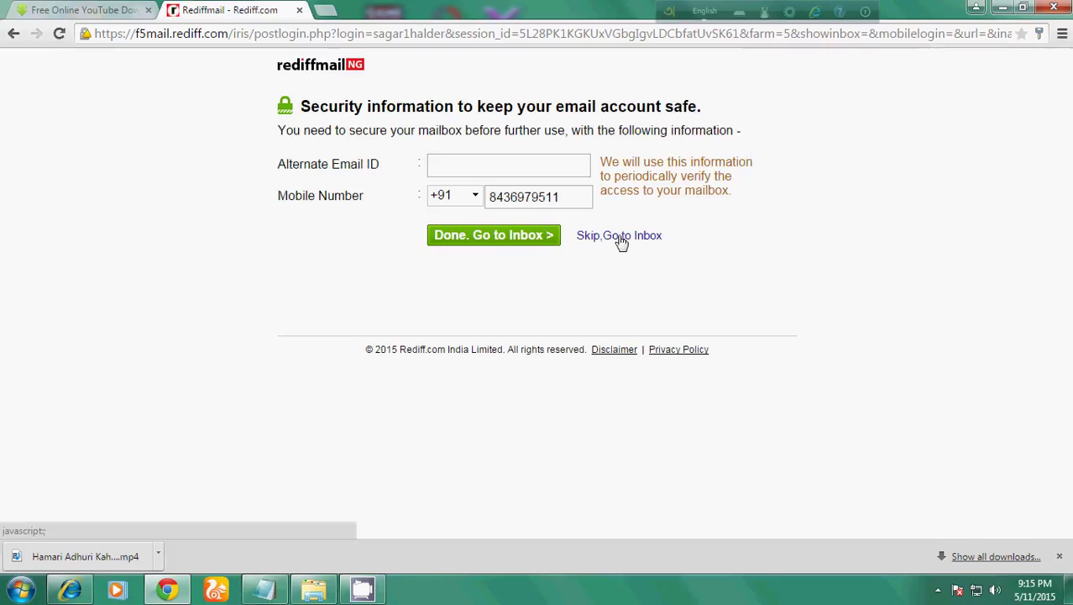
Dismiss the invalid alternate email warning and skip the security-details step to the inbox.
click(534, 243)
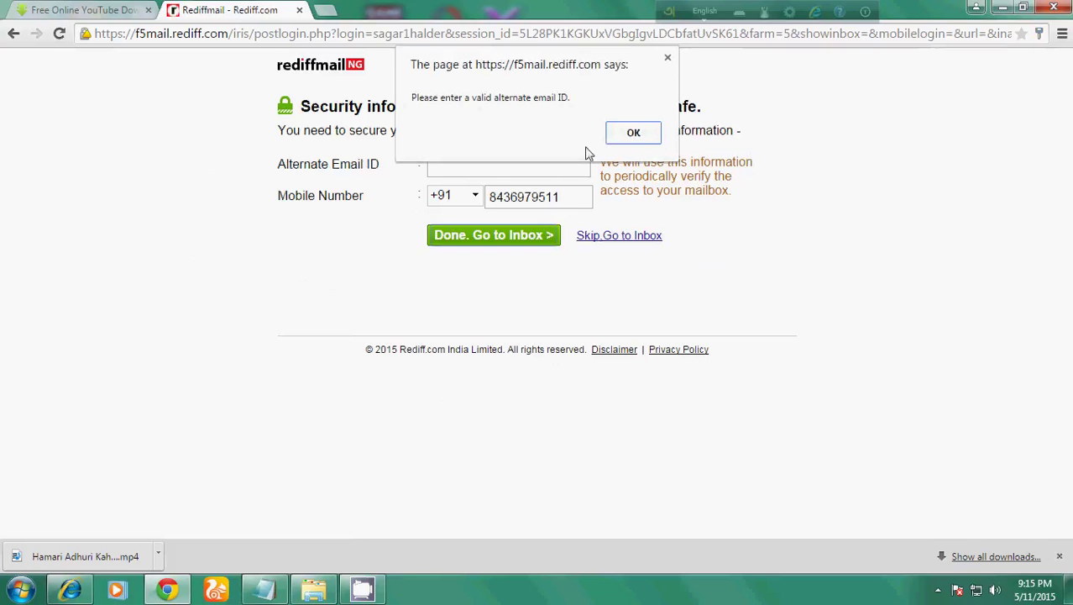
click(635, 133)
click(637, 241)
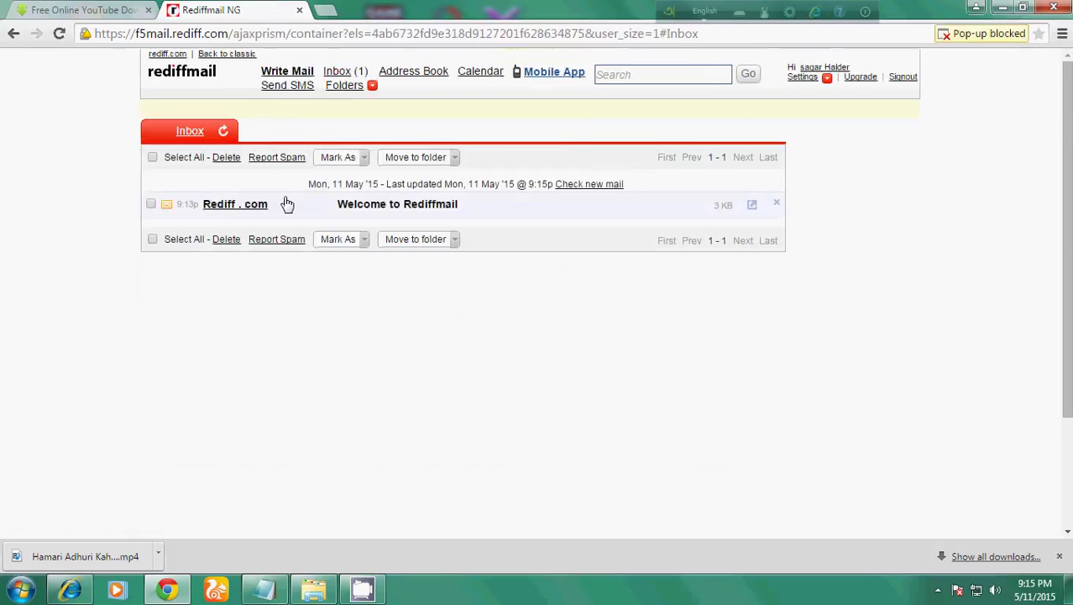
Read the 'Welcome to Rediffmail' message, then sign out of the new account.
click(223, 208)
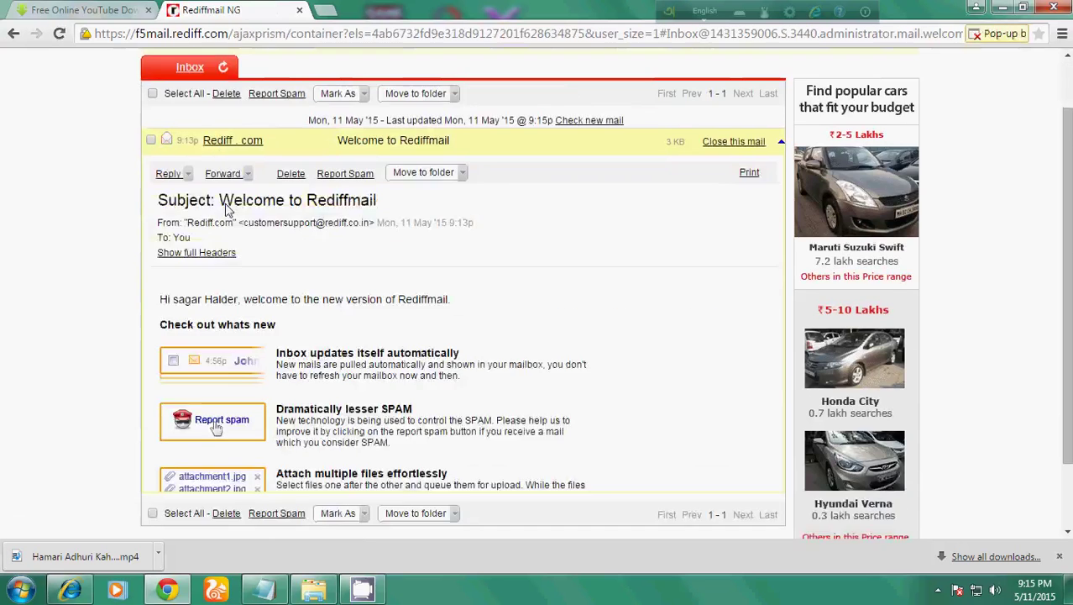
scroll(269, 168, up, 2)
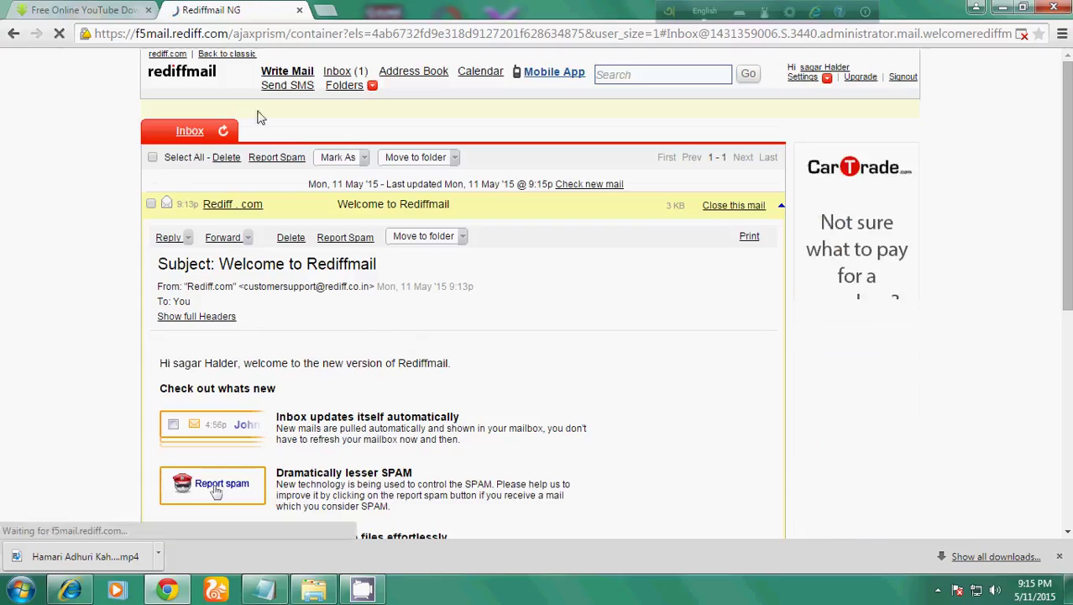
click(287, 74)
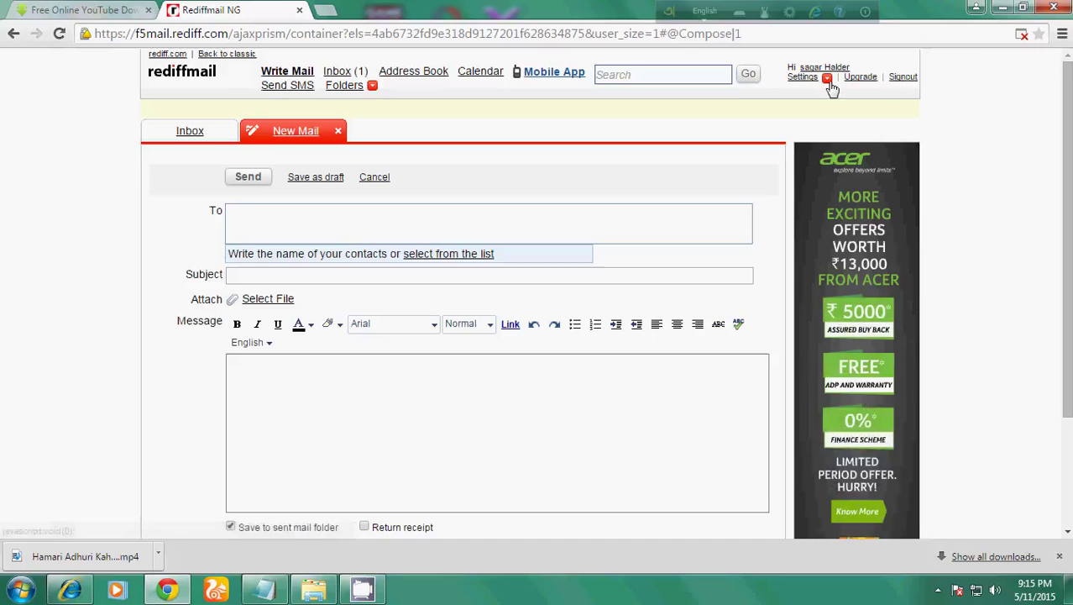
click(906, 79)
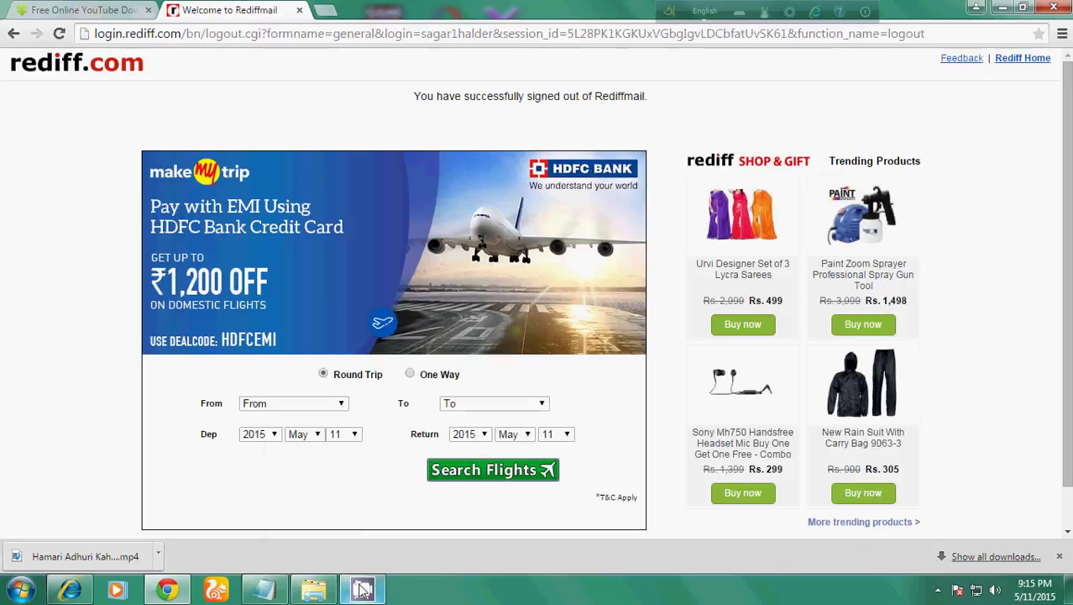
mouse_move(362, 590)
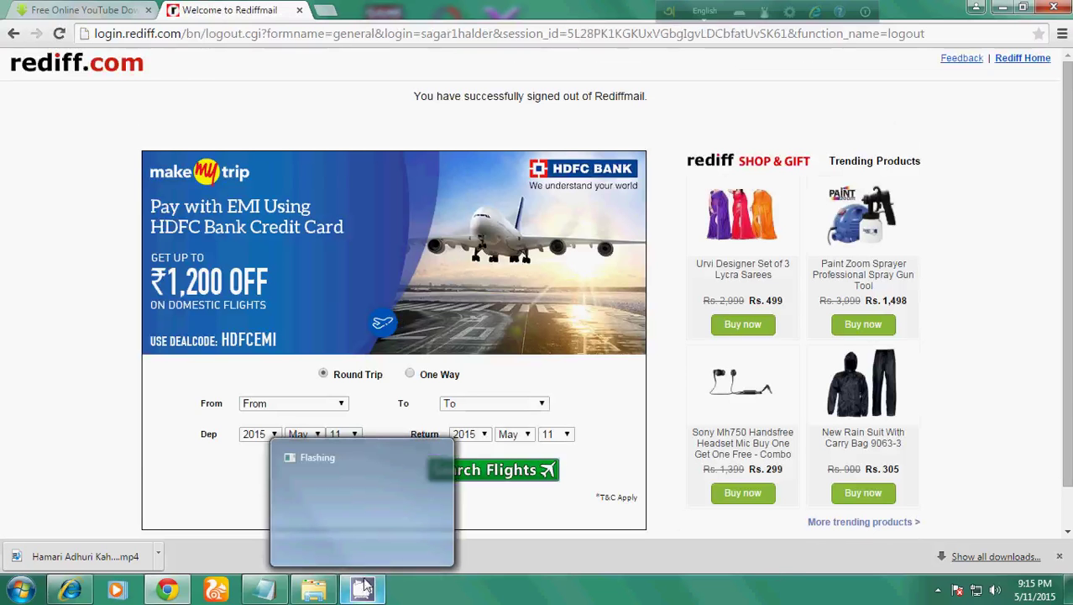
mouse_move(381, 532)
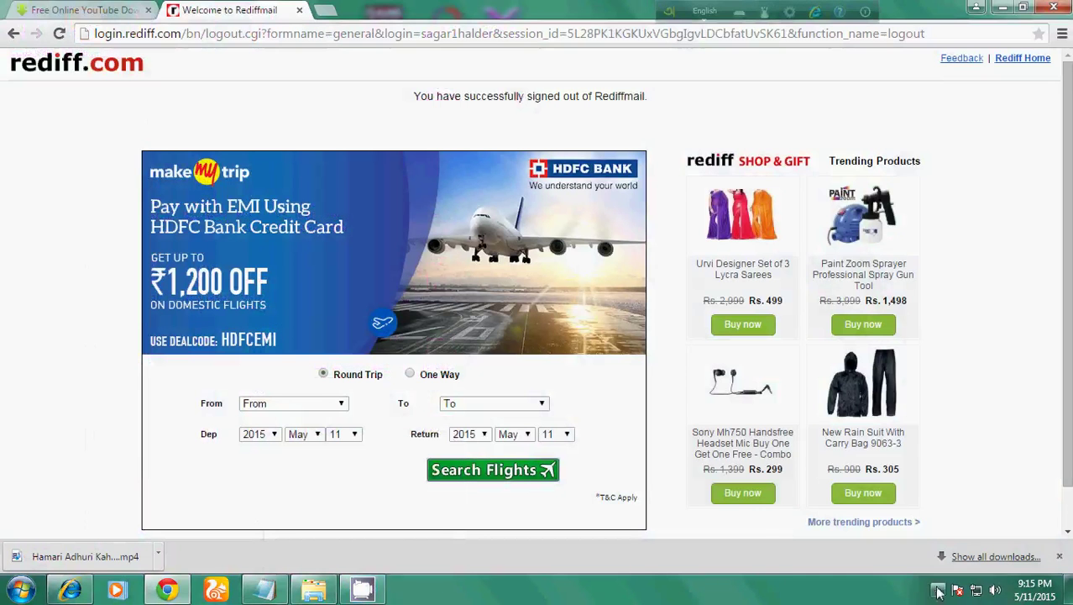
click(940, 590)
right_click(962, 483)
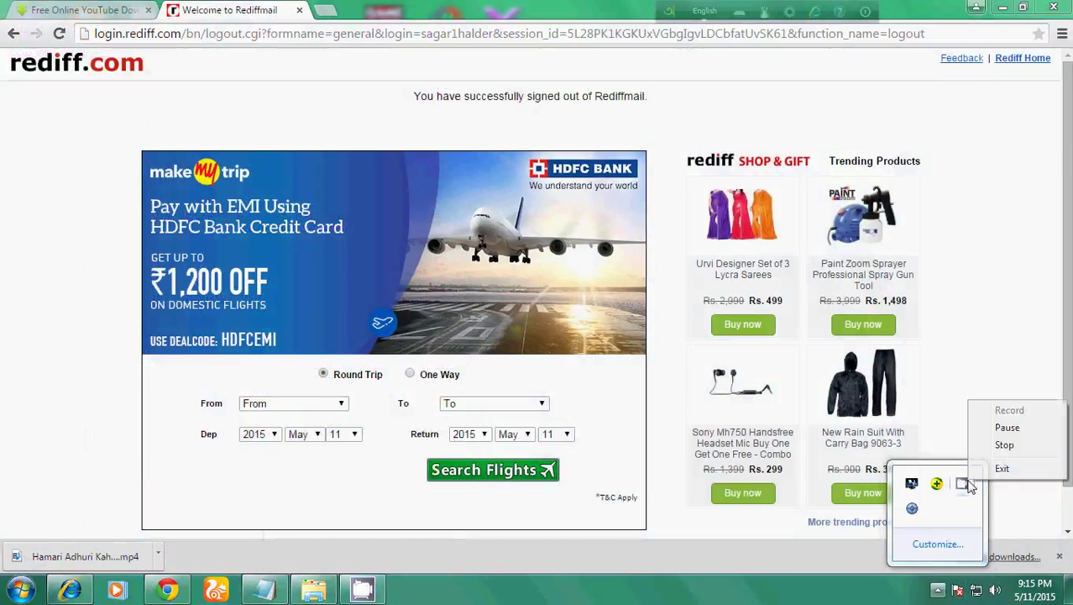